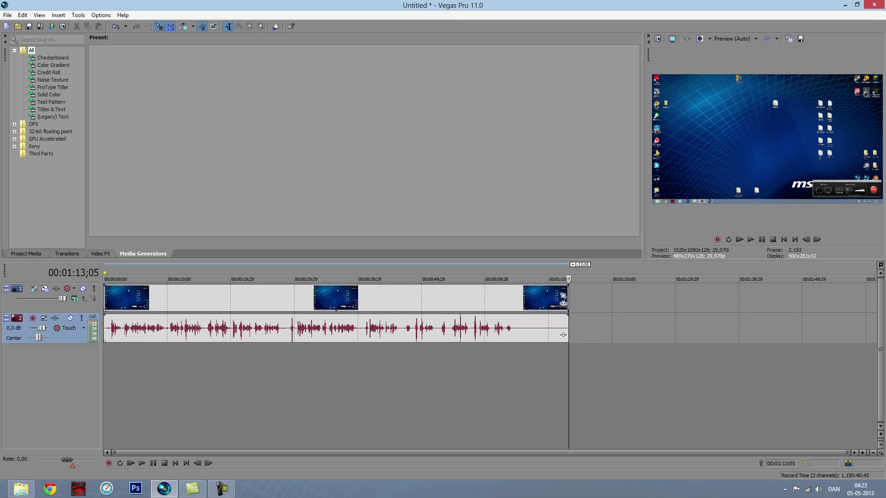
Preview the recording from about 00:00:43;10 and place the playhead in the pause at 00:00:46;18
click(154, 279)
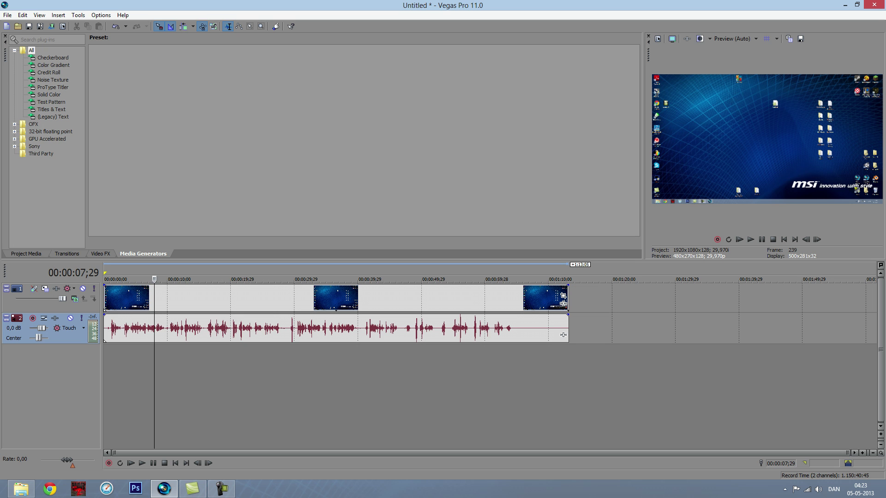
click(317, 297)
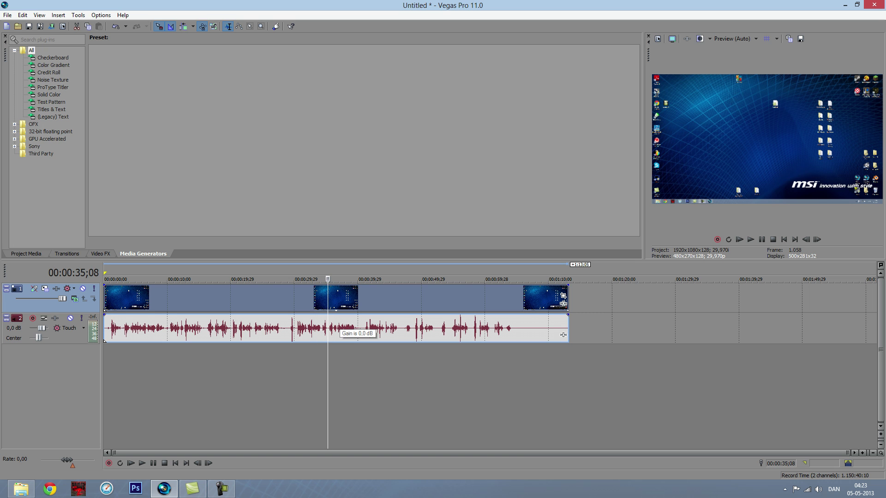
click(378, 323)
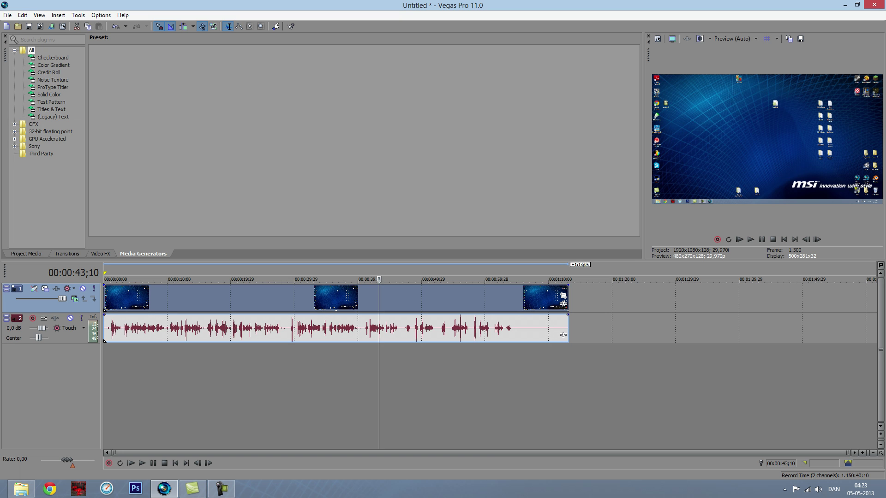
key(space)
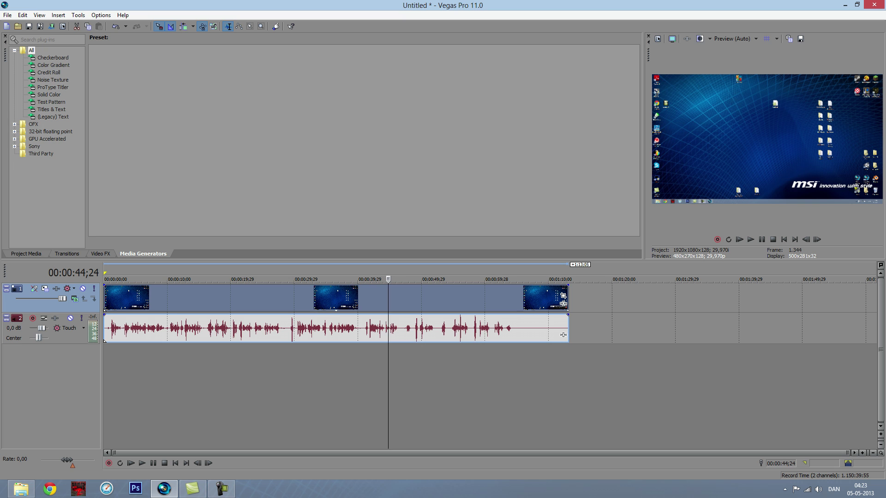
click(399, 328)
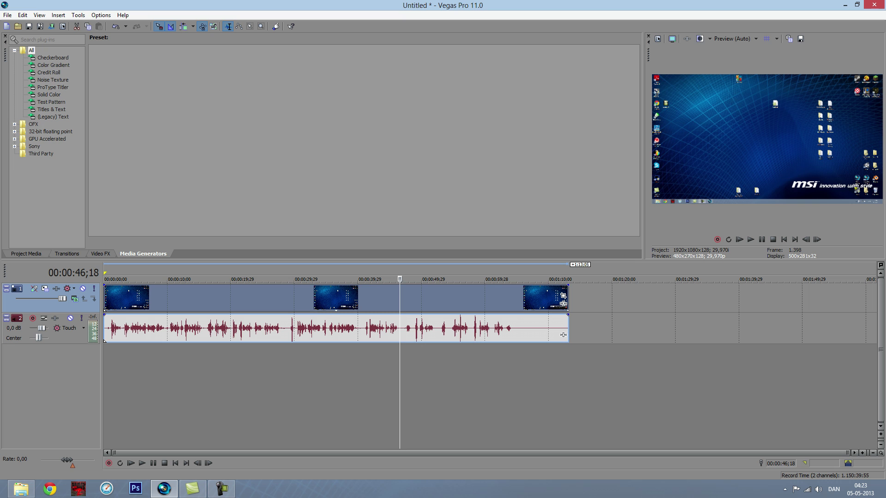
Insert an empty audio track and an empty video track in the timeline
mouse_move(62, 299)
right_click(298, 407)
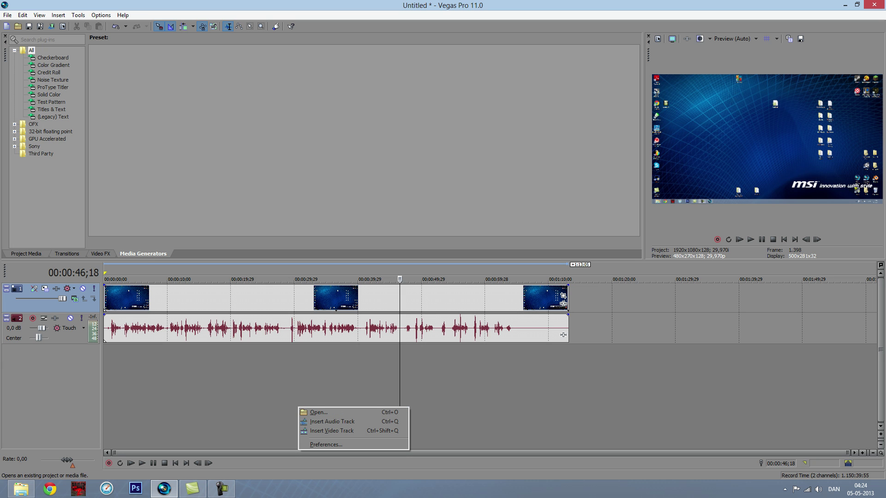
key(Down)
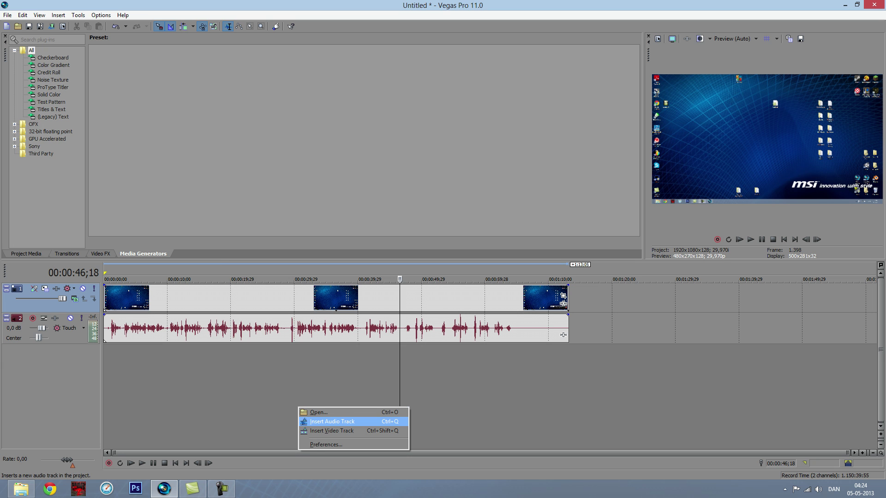
key(Return)
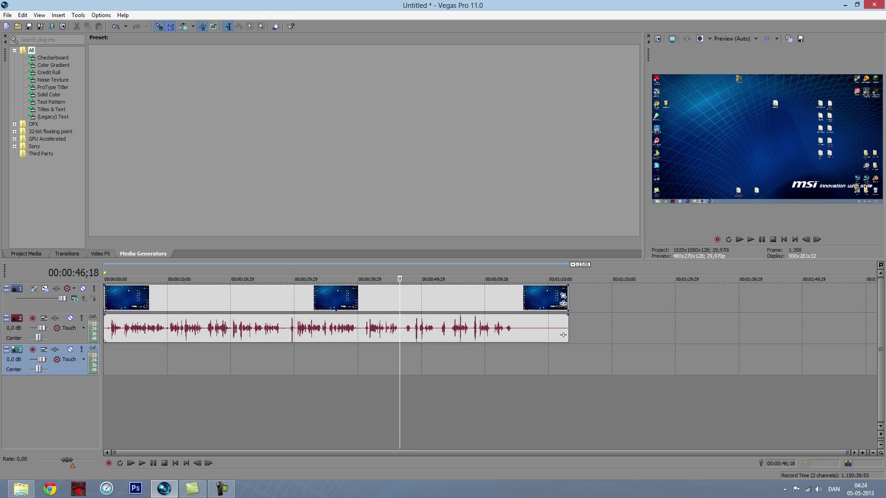
key(Menu)
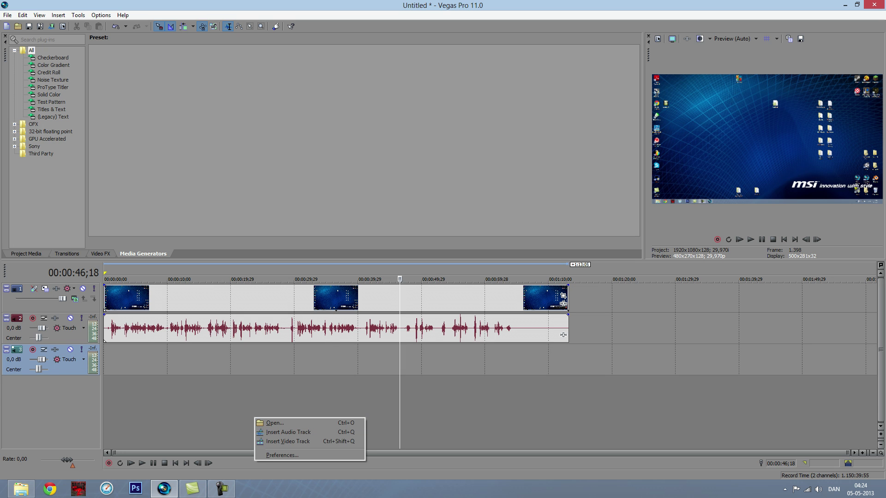
key(Down)
key(Down)
key(Return)
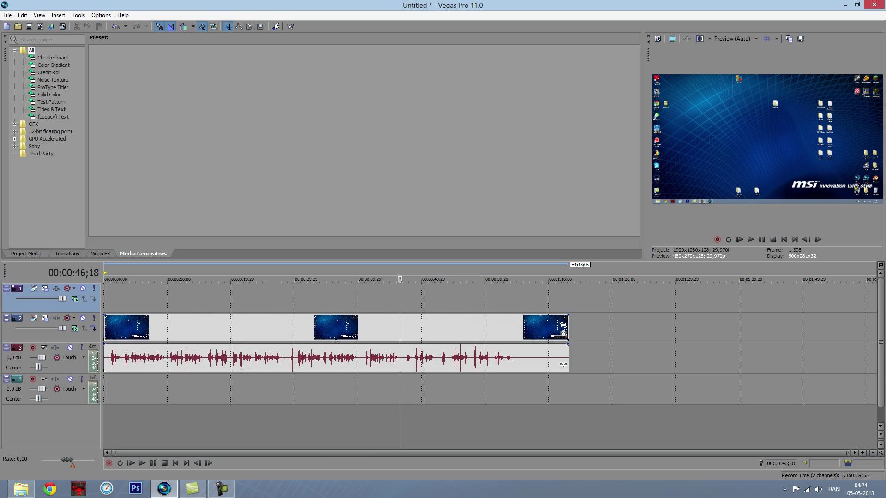
Delete the newly added empty video and audio tracks
key(Delete)
key(Down)
key(Down)
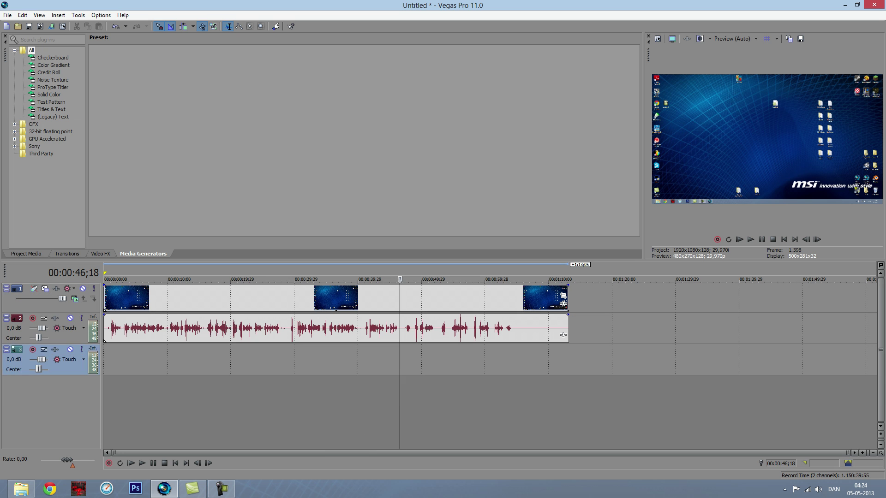
key(Delete)
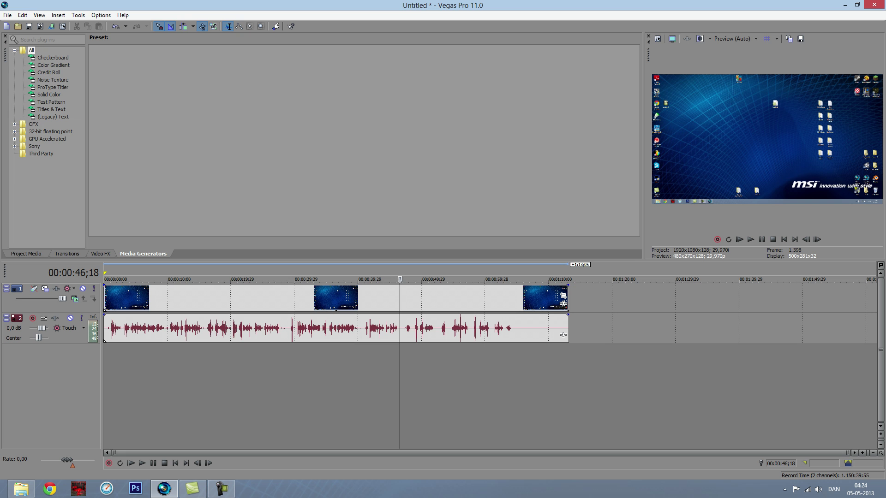
right_click(666, 305)
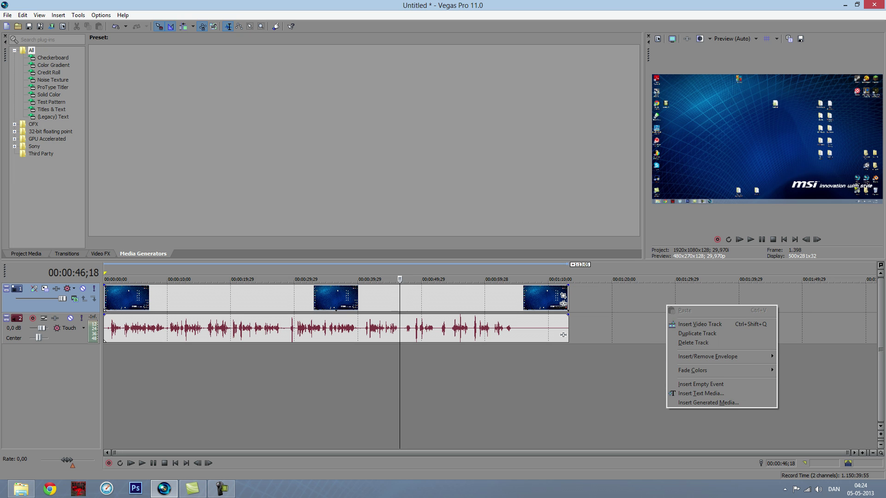
click(610, 297)
right_click(648, 302)
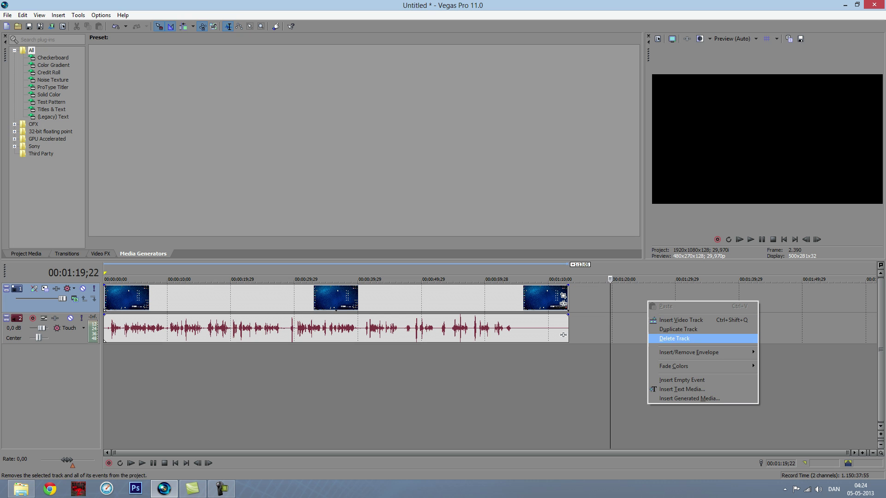
click(577, 299)
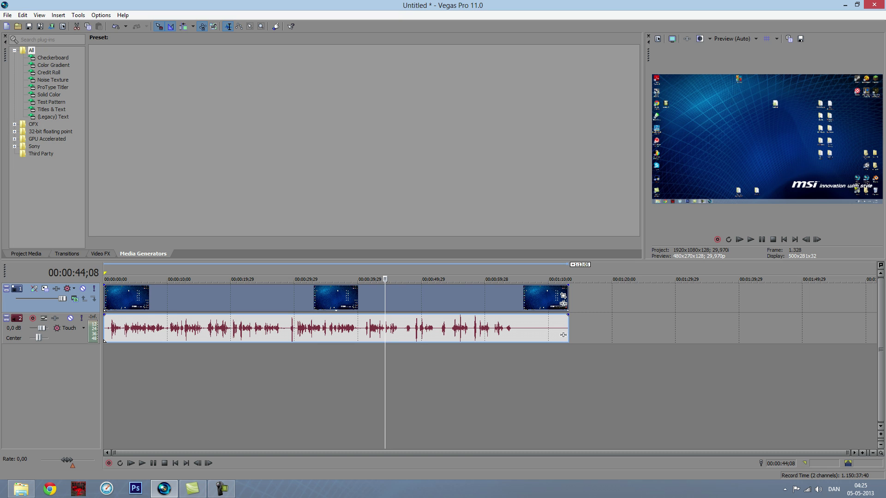
Play the recording from 00:00:44;01 to locate where the speech stops before the pause
click(397, 328)
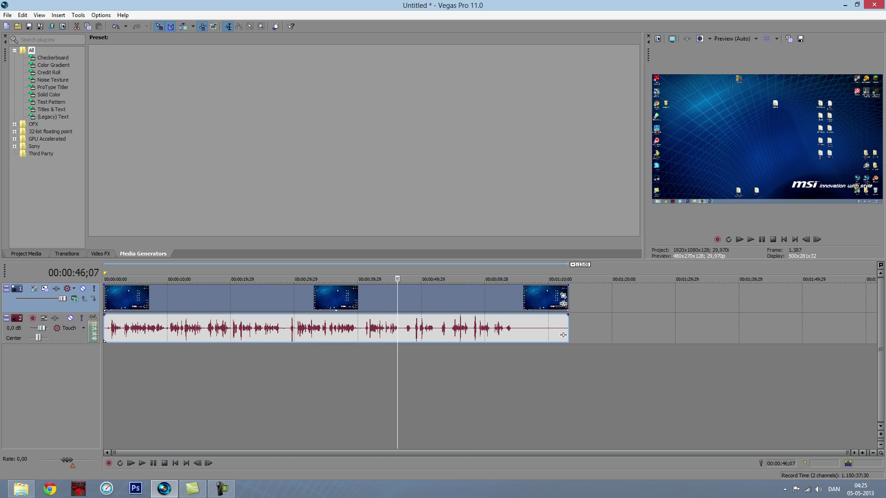
key(Left)
key(Left)
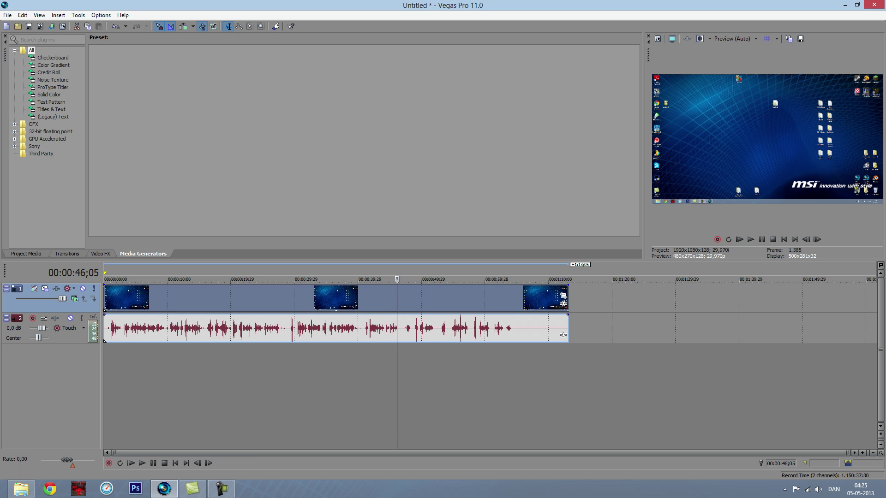
key(Left)
key(Left)
key(Left)
key(Left)
key(Left)
key(Left)
key(Left)
key(Left)
key(Left)
key(Left)
key(Left)
key(Left)
key(Left)
key(Left)
key(Left)
key(Left)
key(Left)
key(Left)
key(Left)
key(Left)
key(Left)
key(Left)
key(Left)
key(Left)
key(Left)
key(Left)
key(Left)
key(Left)
key(Left)
key(Left)
key(Left)
key(Left)
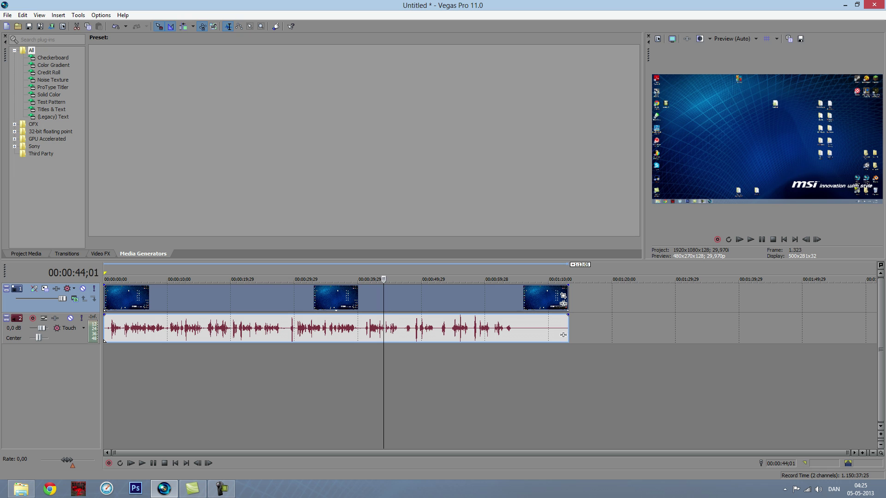
key(space)
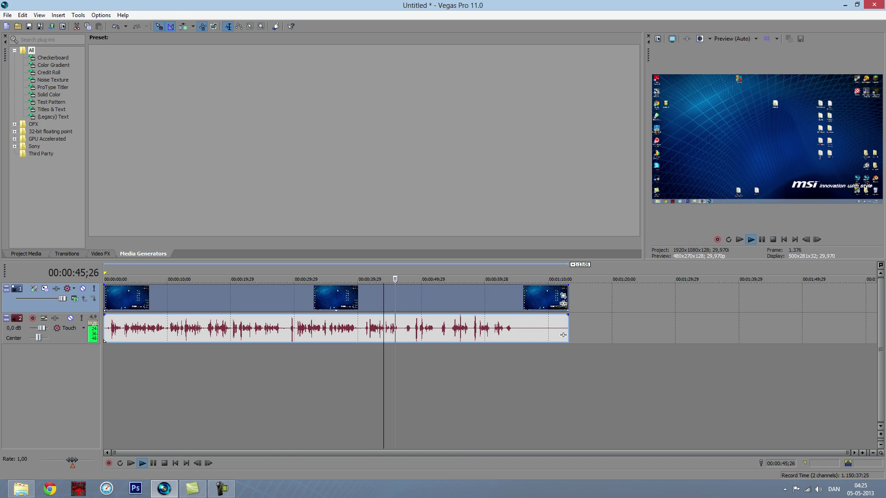
key(space)
Split the video and audio events at 00:00:46;05, at the start of the silent pause
key(Right)
key(Right)
key(Right)
key(Right)
key(Right)
key(Right)
key(Right)
key(Right)
key(Right)
key(Right)
key(Right)
key(Right)
key(Right)
key(Right)
key(Right)
key(Right)
key(Right)
key(Right)
key(Right)
key(Right)
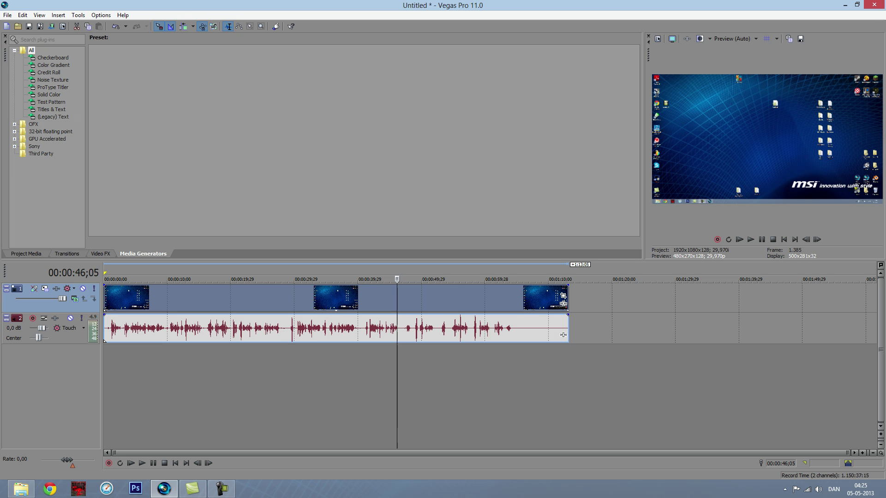
key(s)
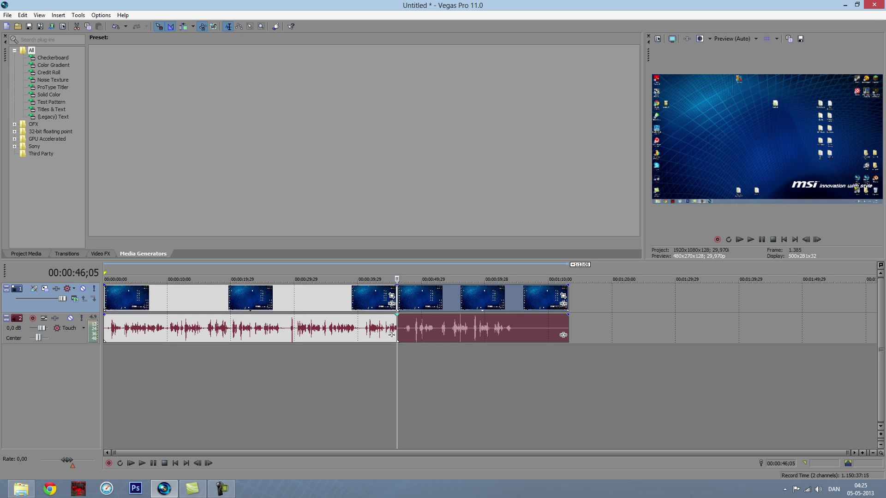
Try a second split of the events at 00:00:47;12, inspect the short piece up close, and undo that split
click(404, 328)
key(s)
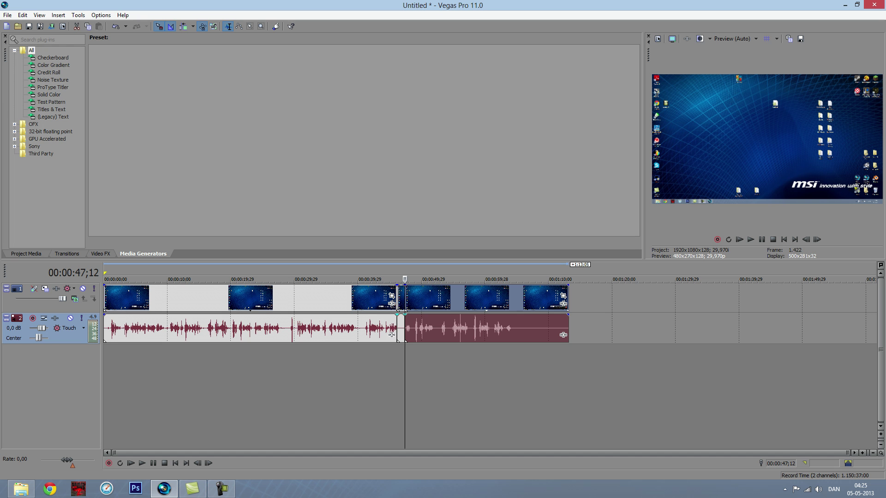
scroll(490, 328, up, 3)
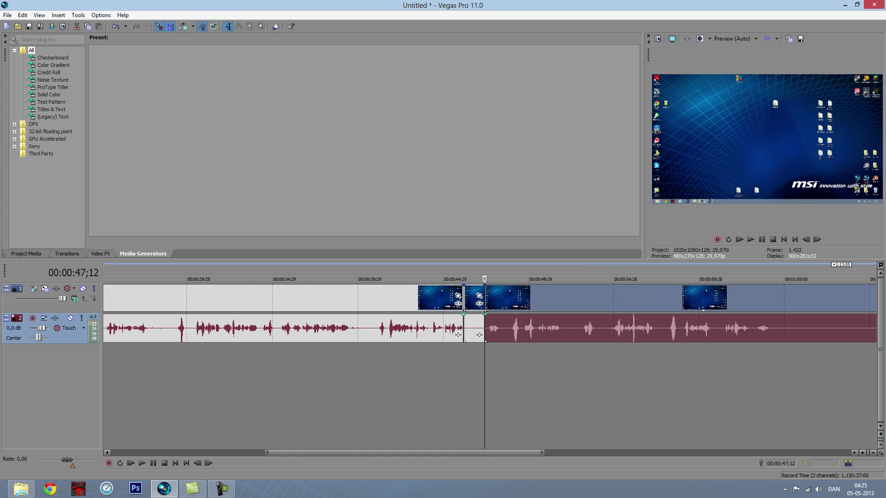
scroll(359, 328, down, 3)
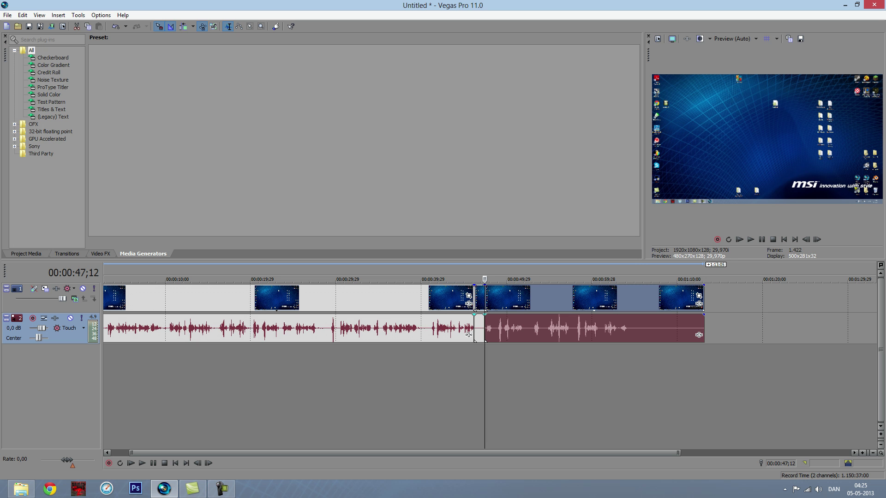
scroll(359, 327, down, 3)
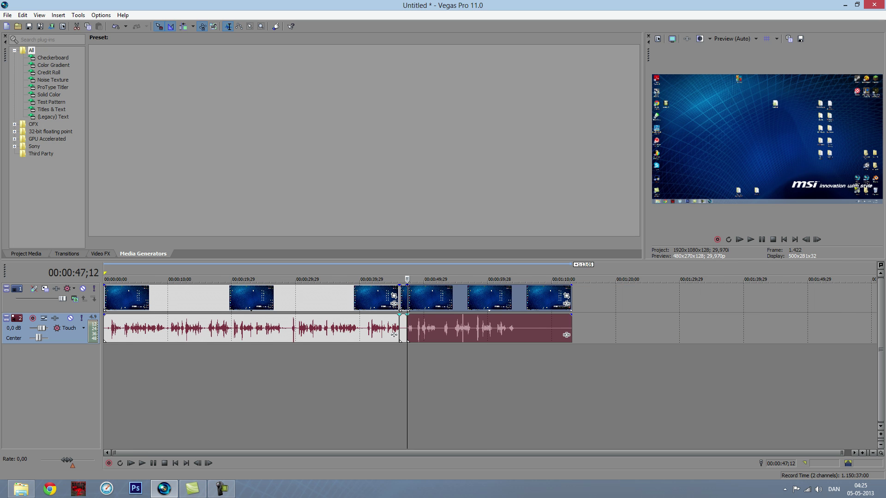
scroll(359, 327, up, 3)
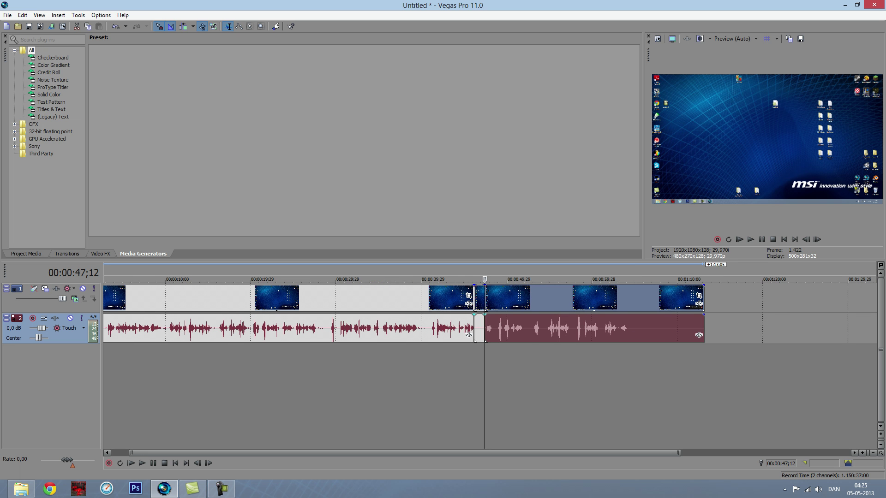
scroll(359, 327, up, 2)
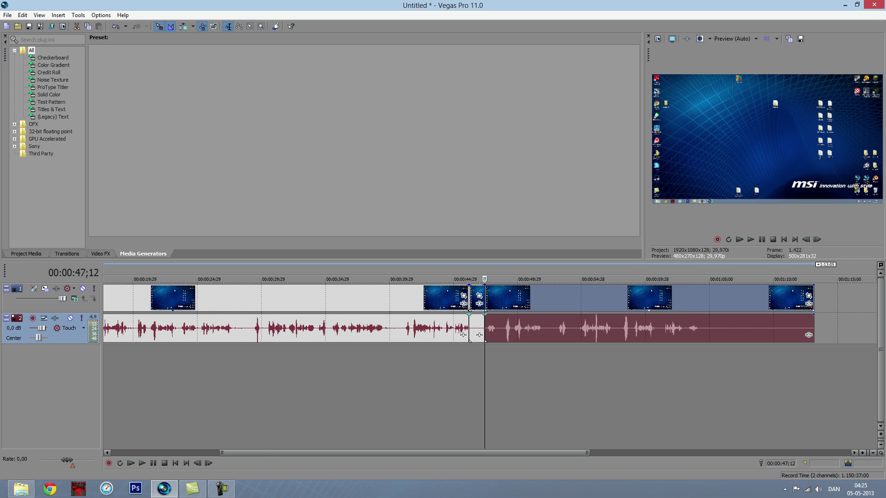
scroll(358, 327, up, 1)
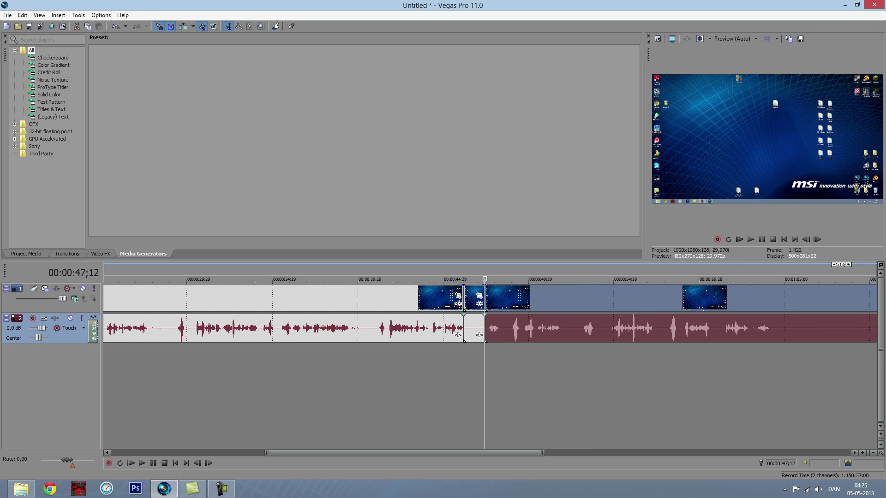
scroll(358, 327, down, 2)
scroll(359, 327, up, 6)
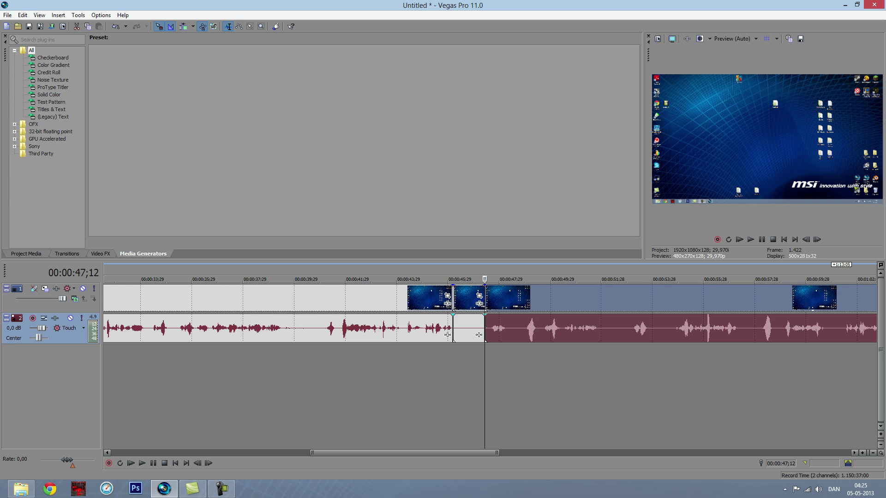
key(ctrl+z)
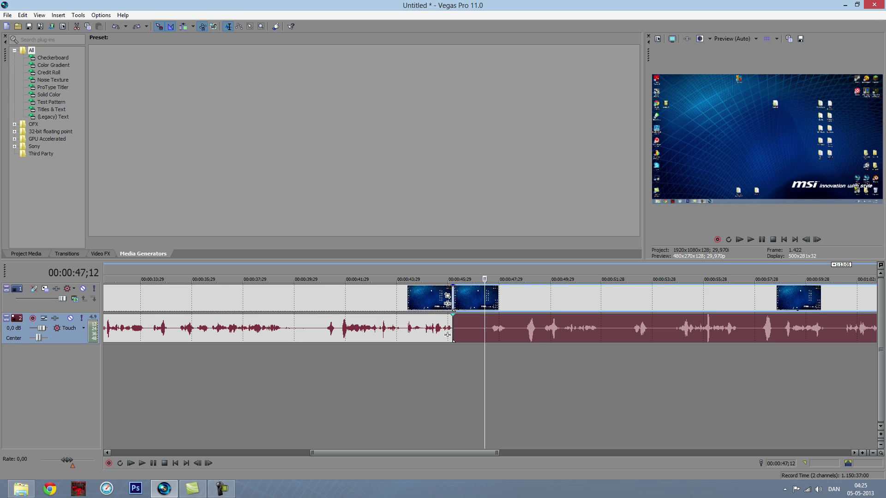
Split the remaining video and audio events at 00:00:47;16, just before the speech resumes
click(594, 298)
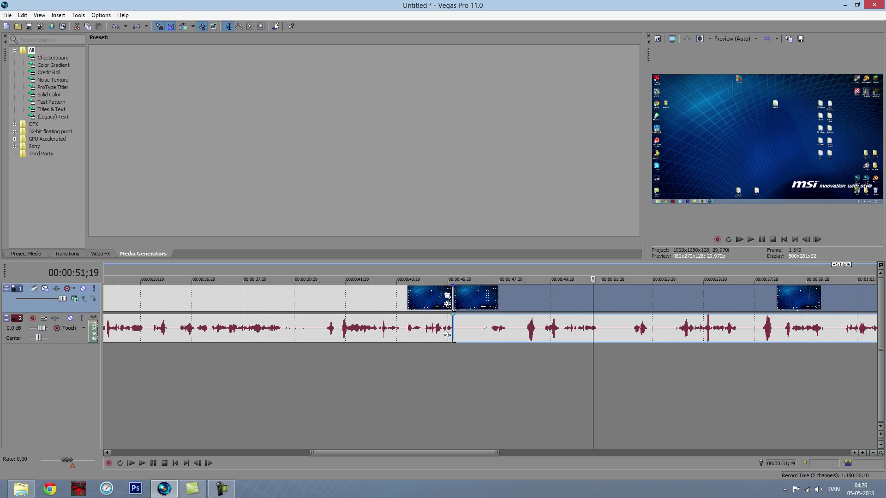
key(Right)
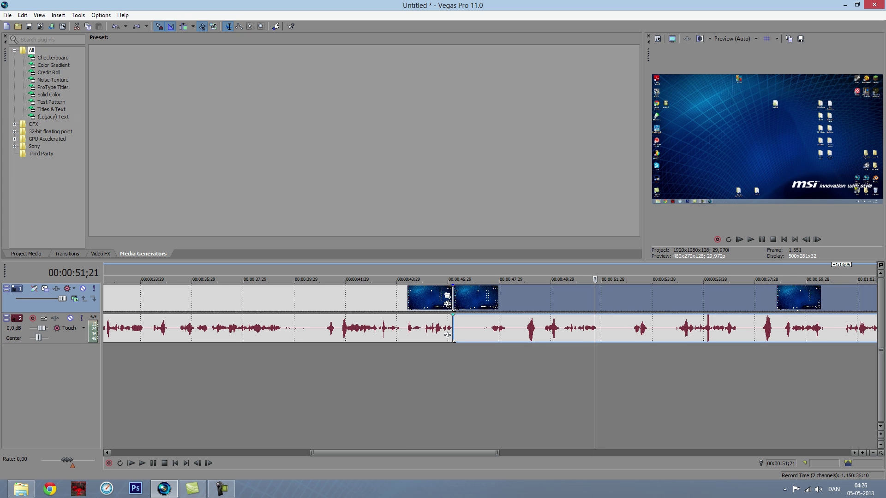
key(Left)
key(Left)
key(Left)
key(Left)
key(Left)
key(Left)
key(Left)
key(Left)
key(Left)
key(Left)
key(Left)
key(Left)
key(Left)
key(Left)
key(Left)
key(Left)
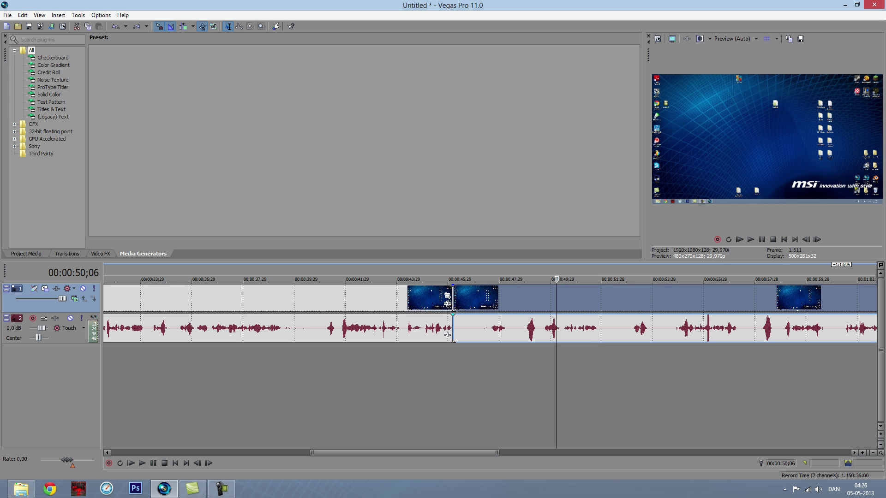
key(Left)
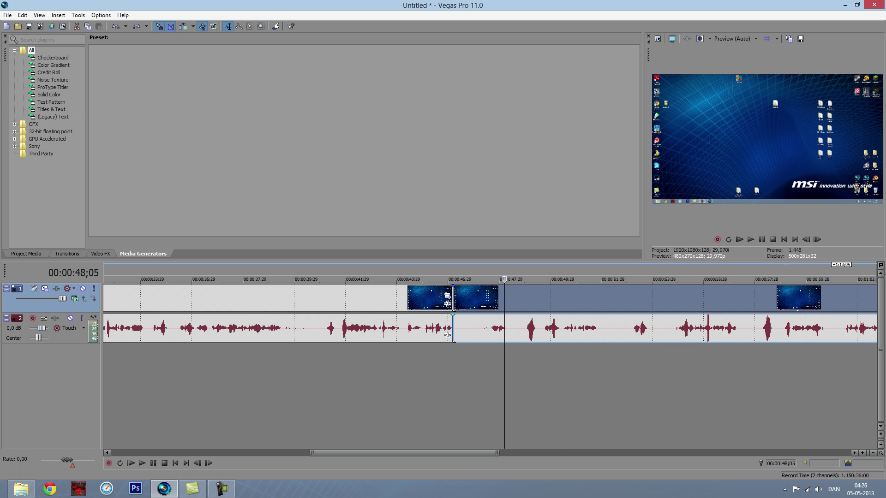
key(Left)
key(s)
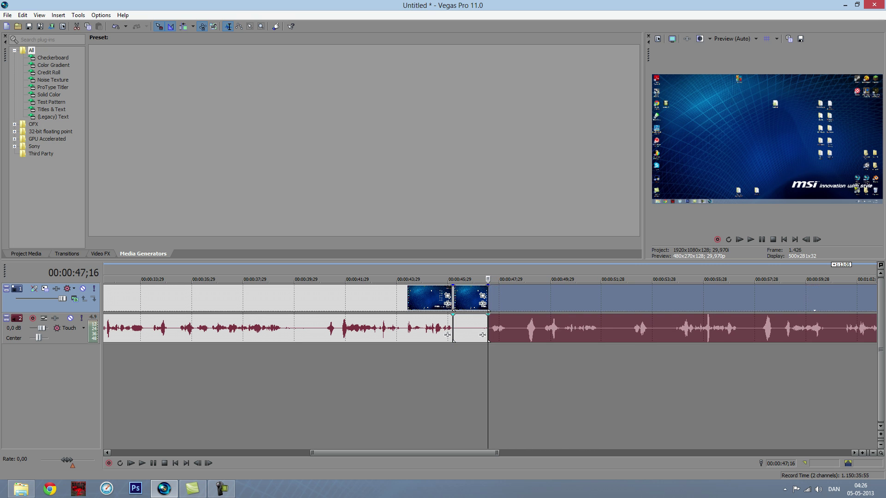
Open Pan/Crop for the short middle clip and shrink the crop frame around its centre to about 340 × 192
click(482, 296)
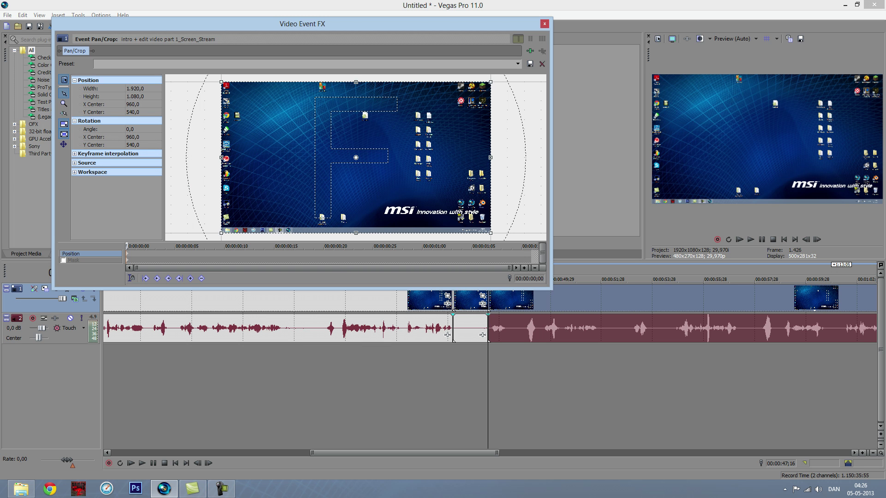
drag(491, 82, 376, 145)
click(462, 328)
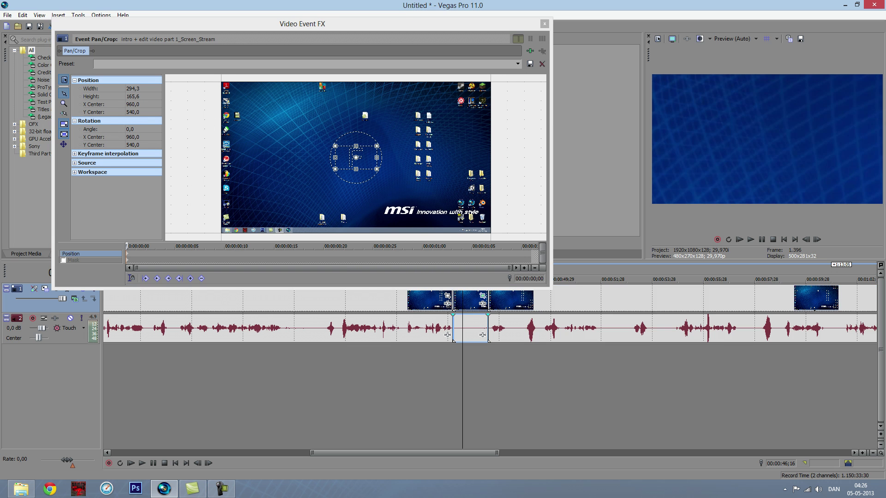
key(ctrl+z)
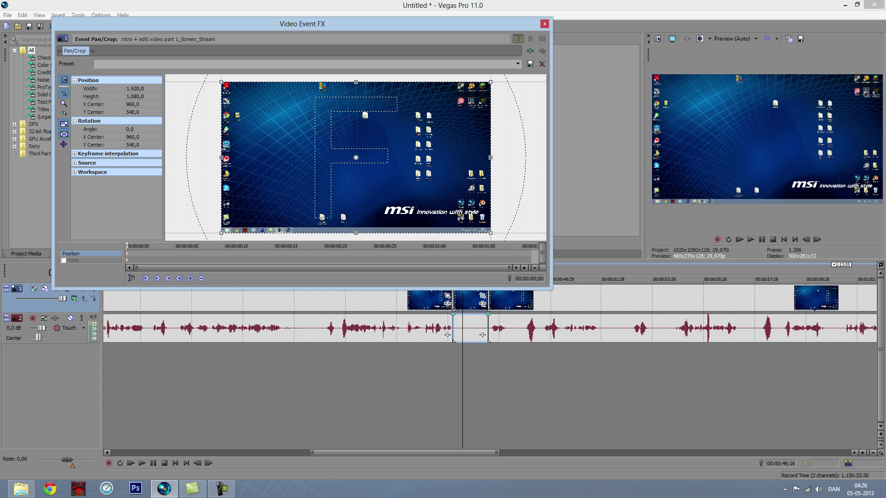
drag(490, 82, 377, 145)
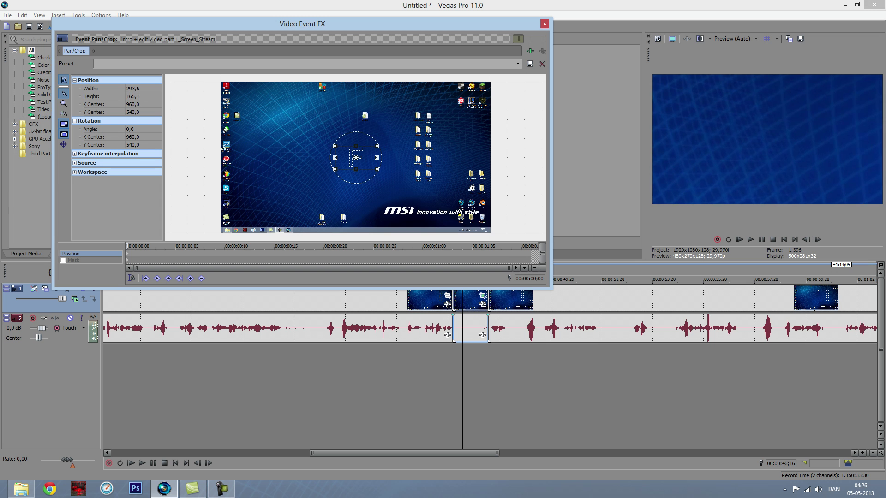
scroll(355, 157, up, 1)
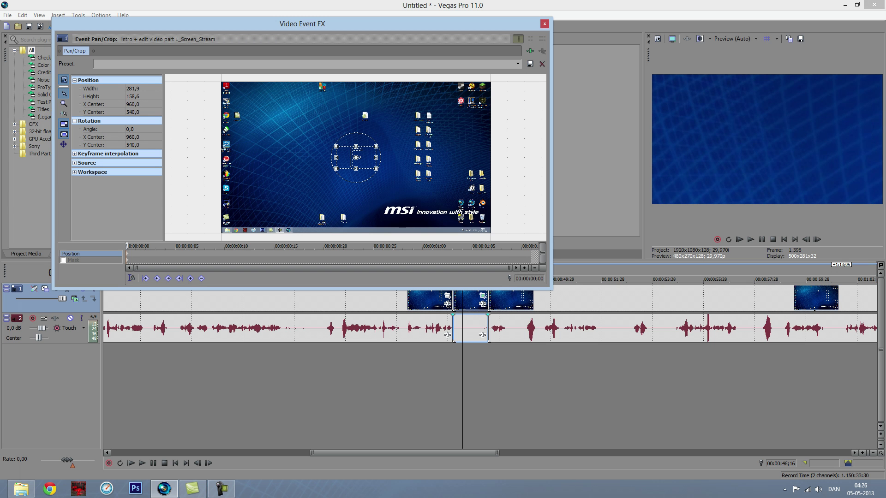
scroll(356, 158, down, 5)
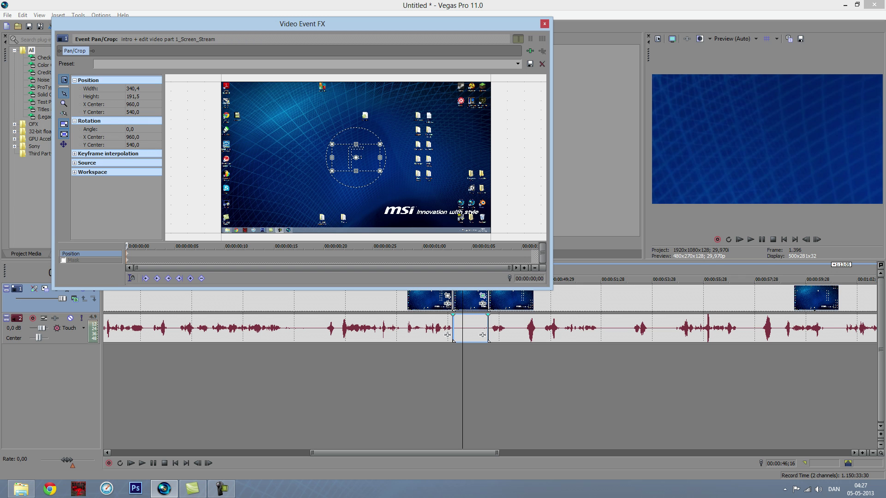
Move the crop frame over the Evolve, League of Legends and Amnesia icons and size it to about 257 × 145
drag(356, 157, 337, 150)
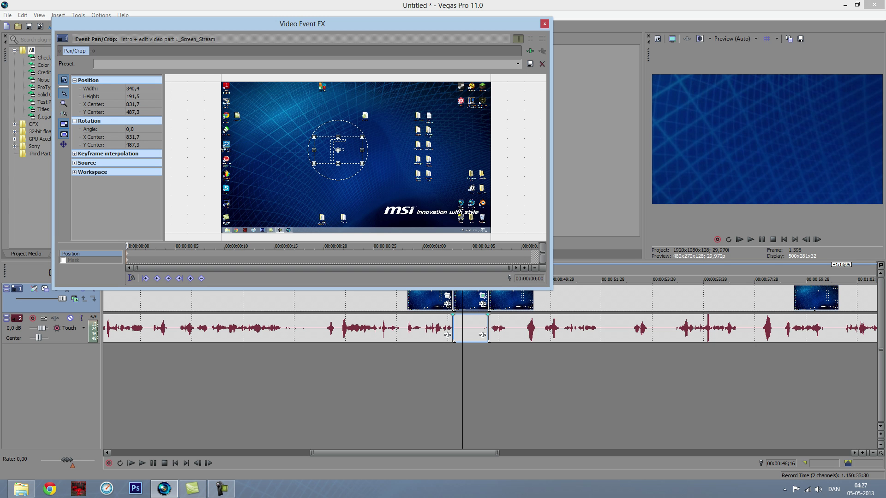
drag(338, 150, 474, 101)
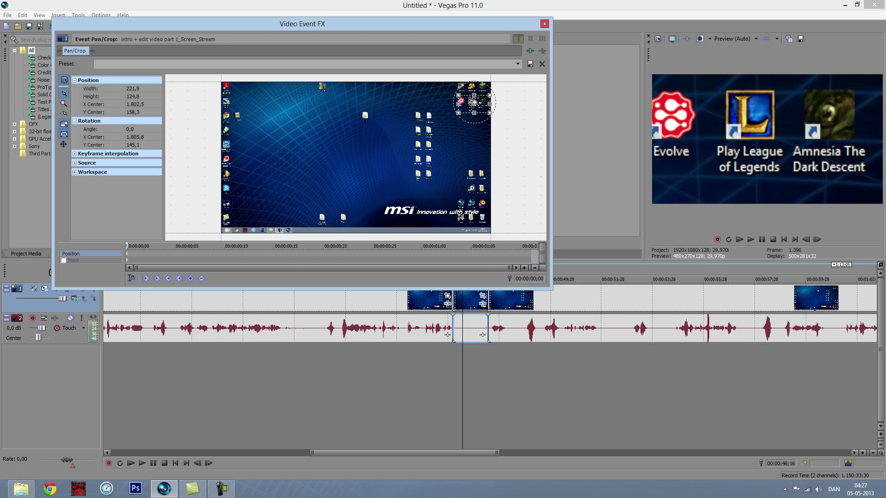
scroll(474, 102, down, 3)
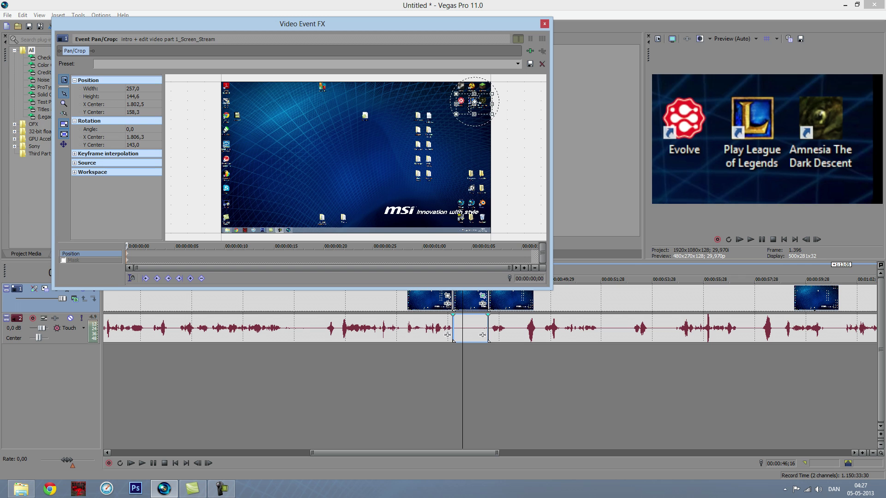
drag(474, 102, 471, 101)
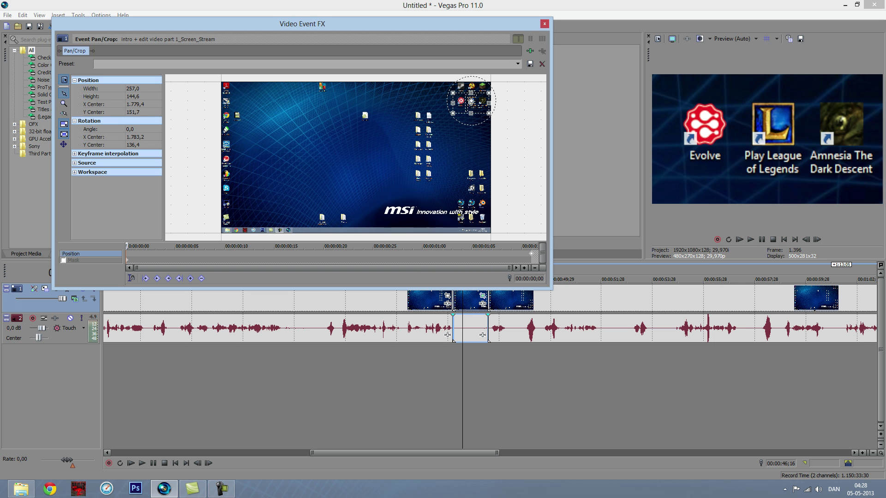
Keep the zoomed crop on a keyframe at the clip's end and restore the full frame on the start keyframe
double_click(145, 259)
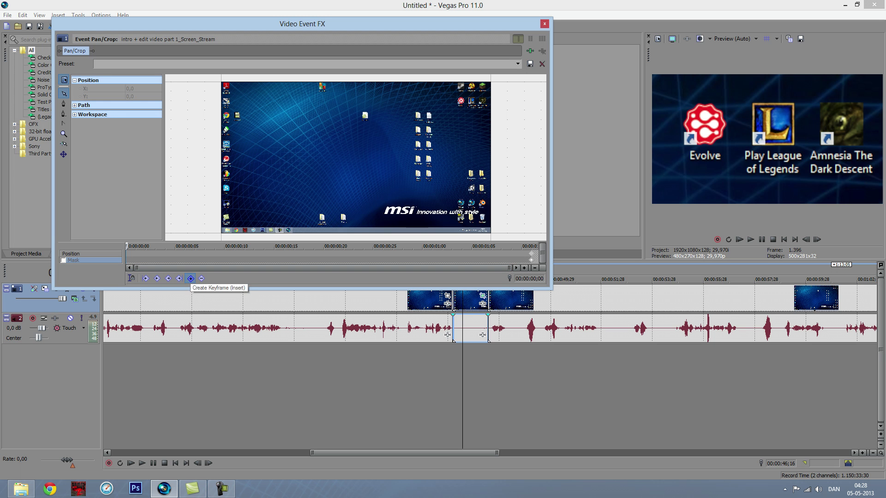
click(90, 253)
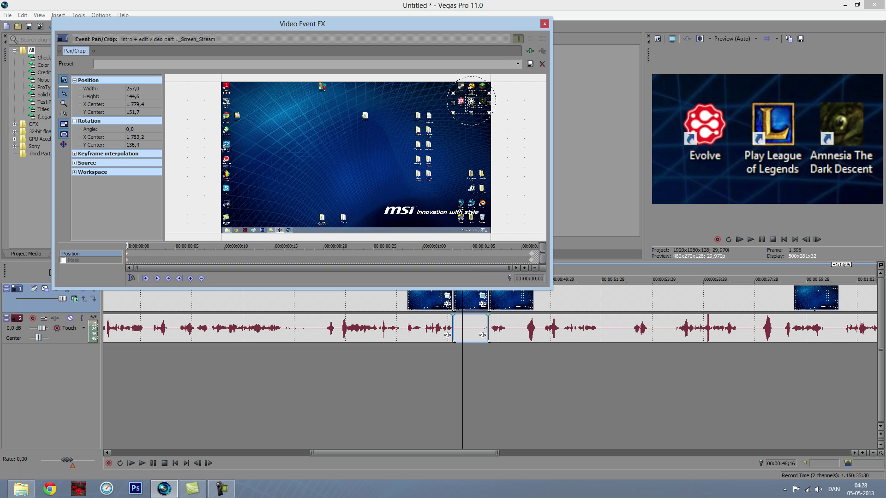
right_click(471, 102)
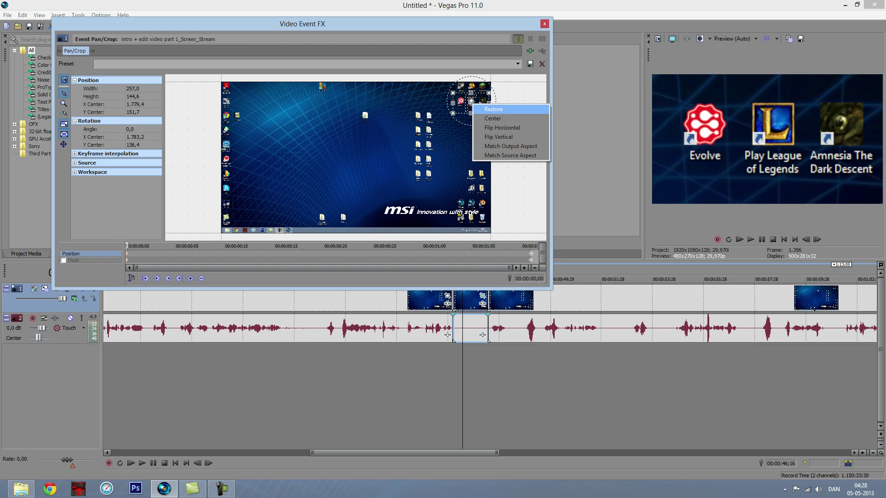
click(493, 109)
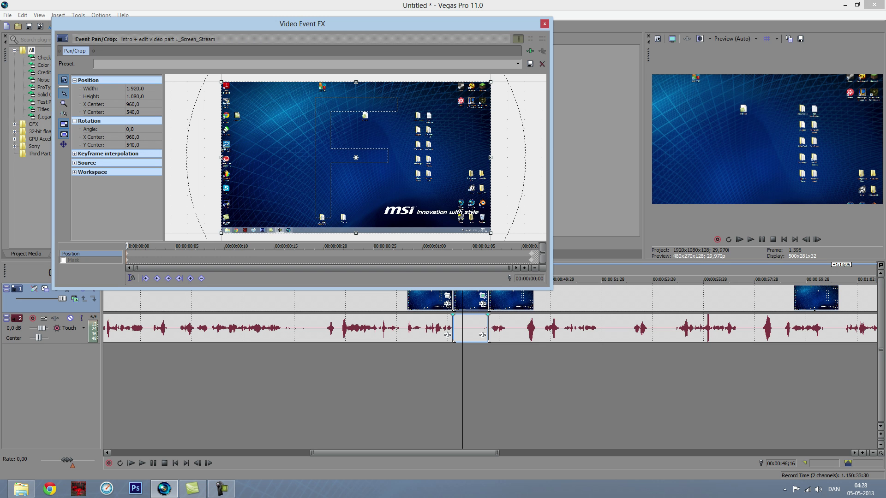
Play the timeline through the middle clip to review the zoom and close the Pan/Crop window
click(435, 301)
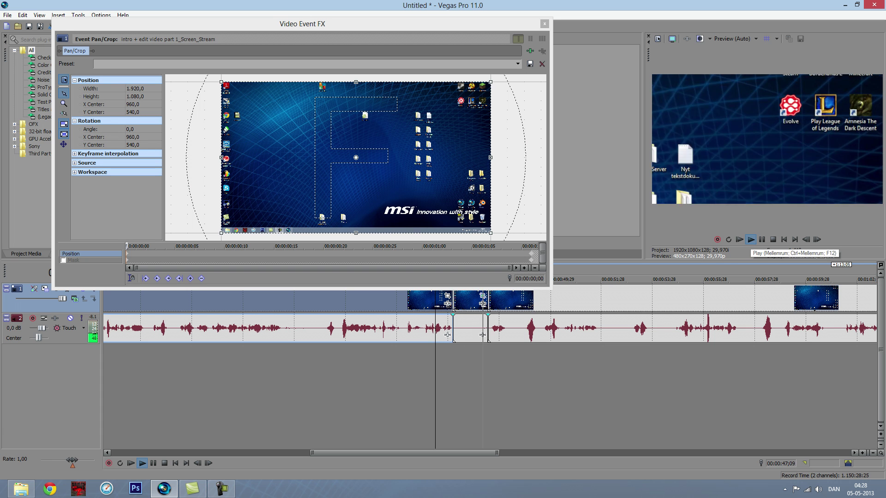
click(761, 239)
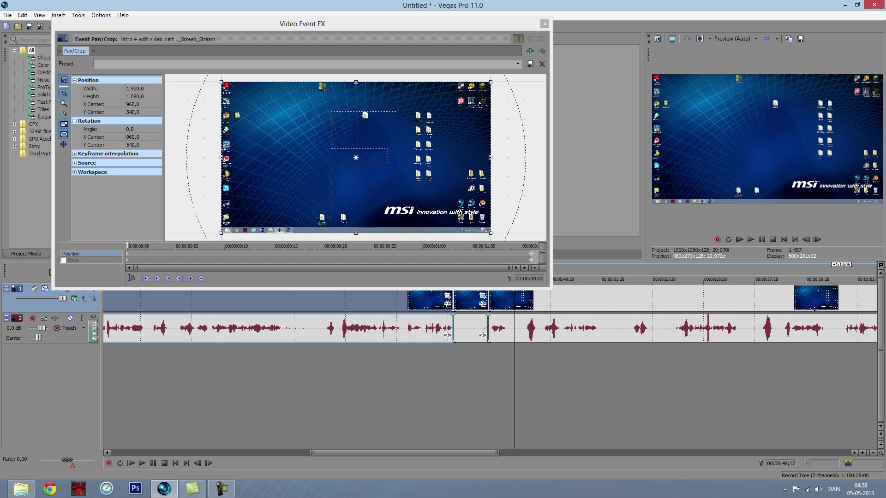
drag(302, 23, 272, 7)
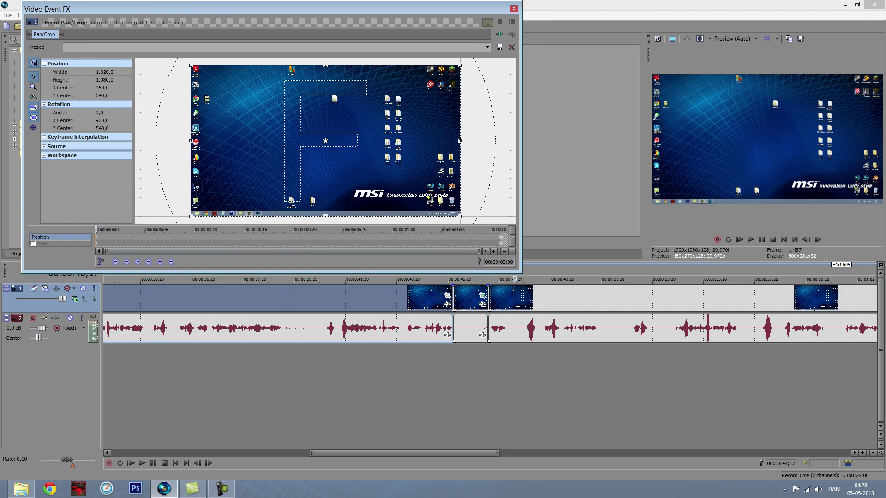
click(496, 297)
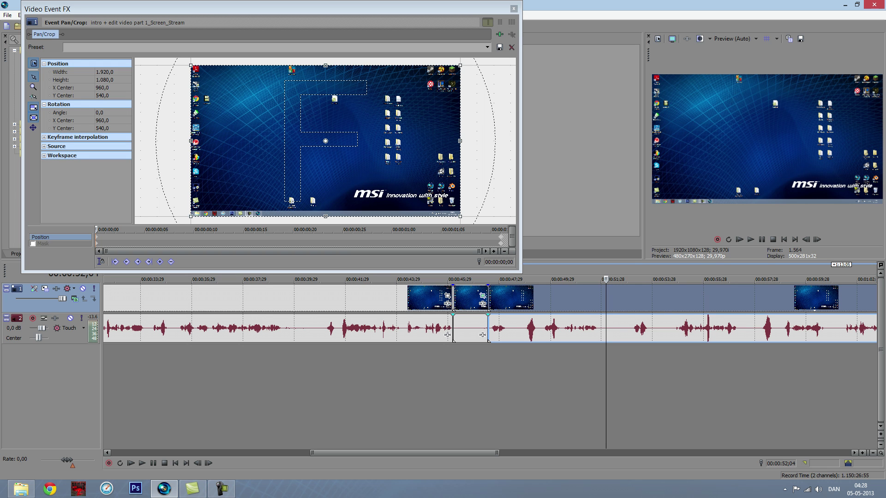
key(space)
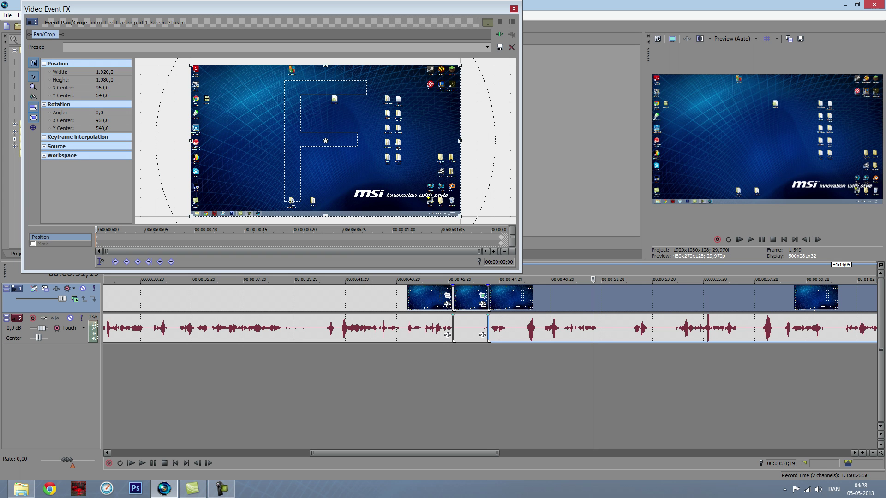
click(514, 9)
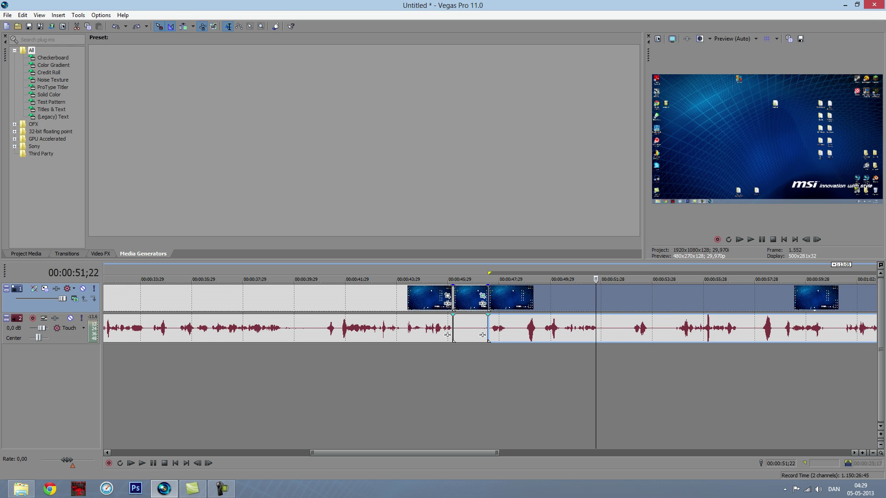
Replay the zoom from inside the middle clip and from 00:00:45;27, just before it
click(471, 327)
click(750, 239)
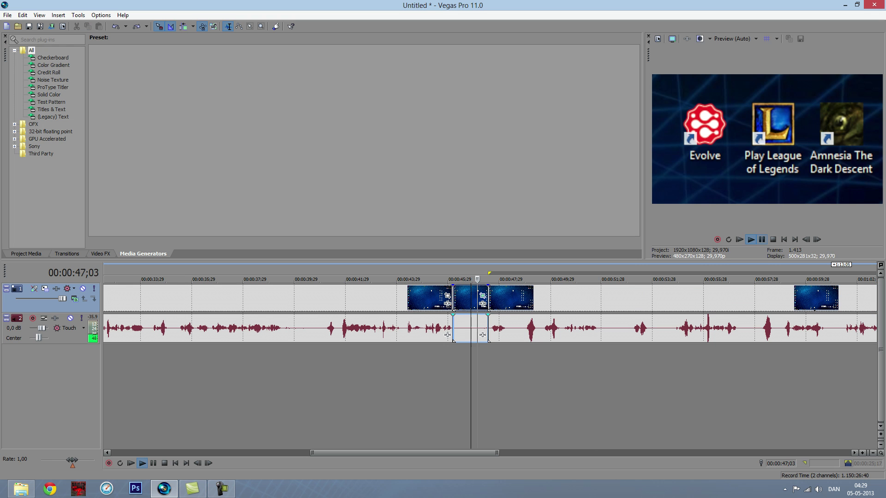
click(761, 239)
drag(490, 279, 447, 279)
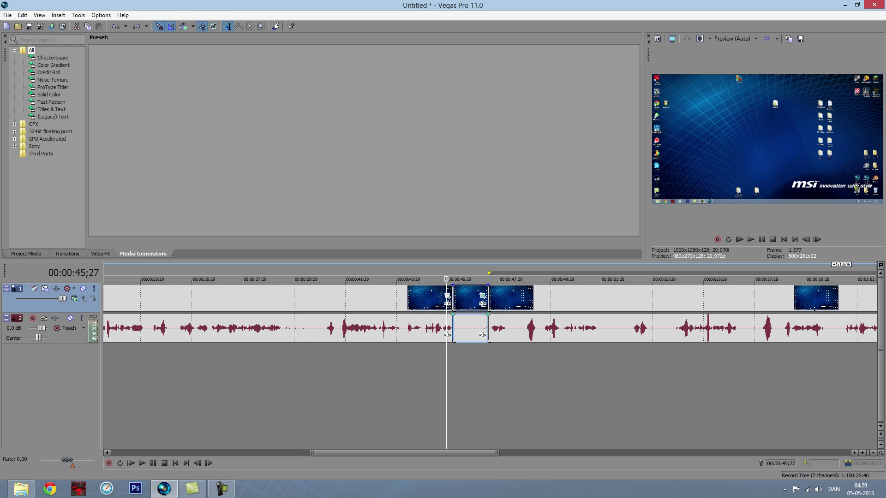
click(750, 240)
key(space)
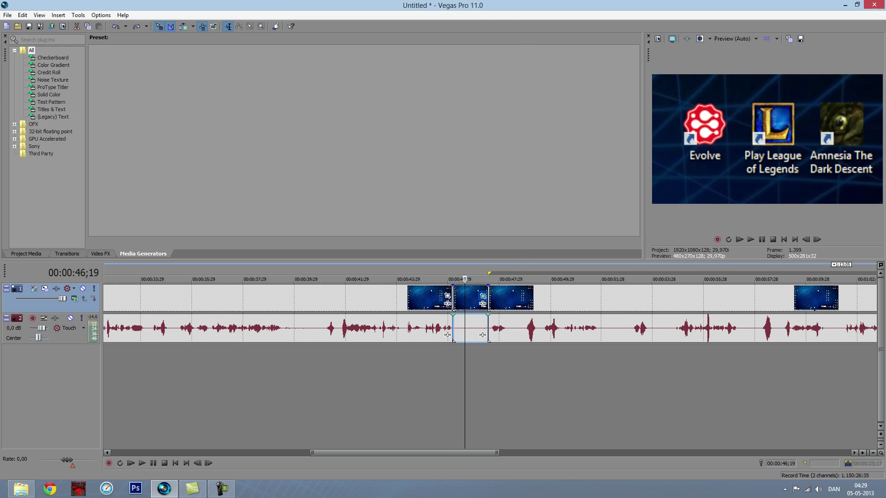
Restore the middle clip's starting Pan/Crop frame to full size again and close the Pan/Crop window
click(483, 296)
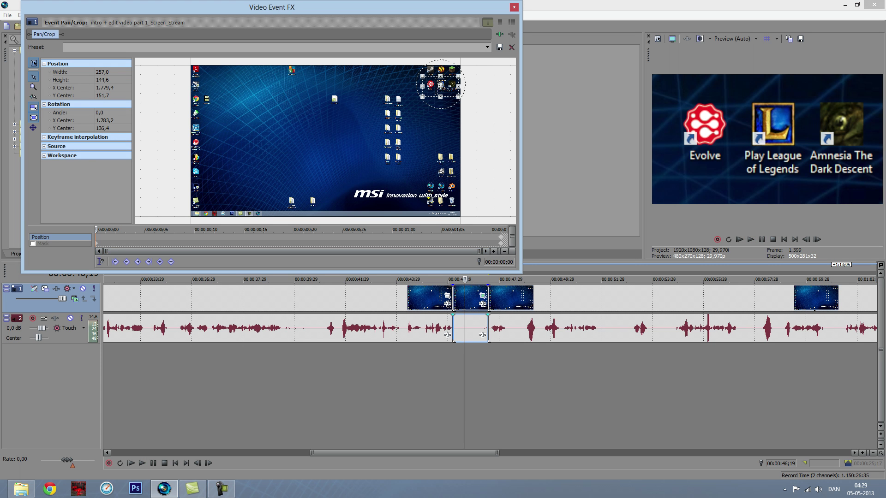
right_click(444, 84)
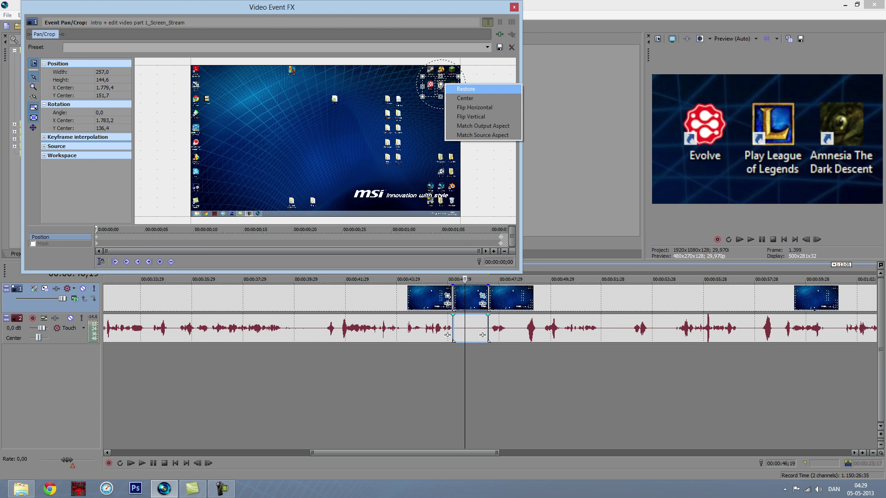
click(466, 89)
click(513, 7)
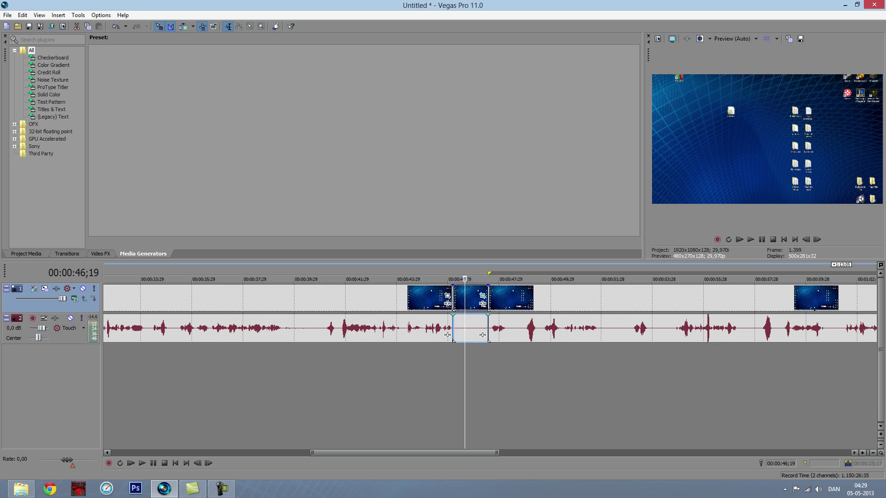
Play the timeline from 00:00:45;08 through the middle clip to check the zoom-in animation
drag(446, 369, 443, 369)
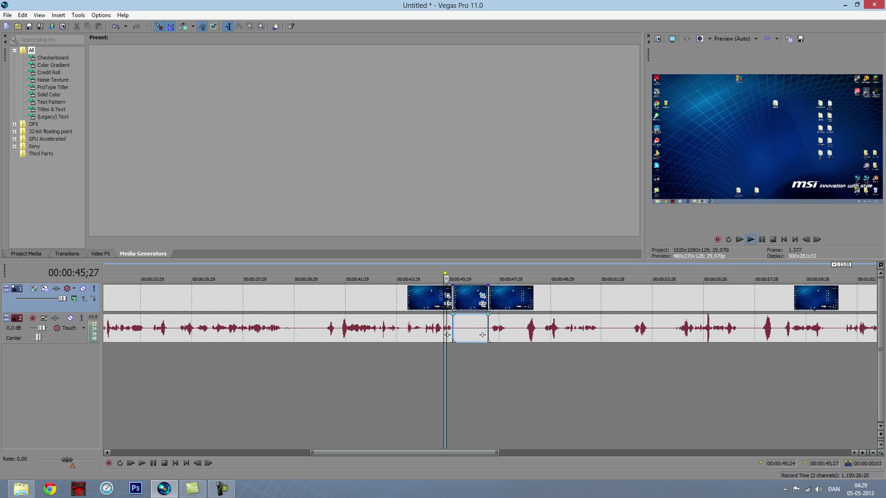
click(424, 369)
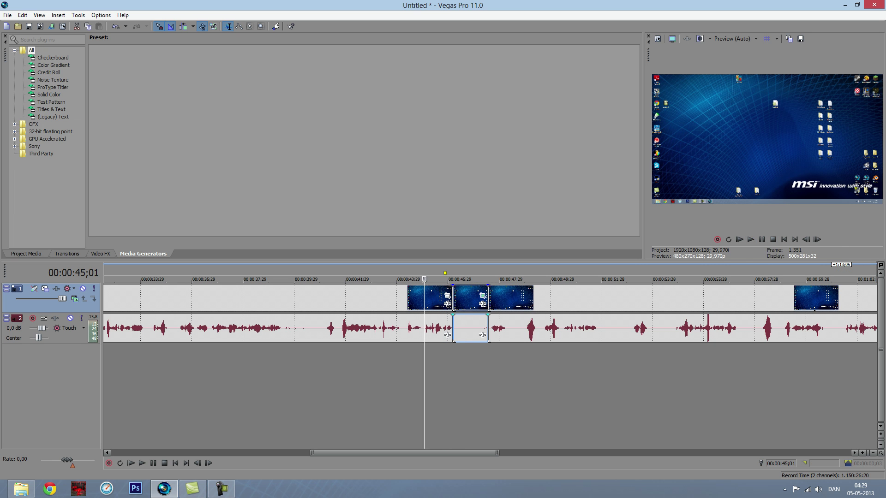
click(453, 369)
click(430, 279)
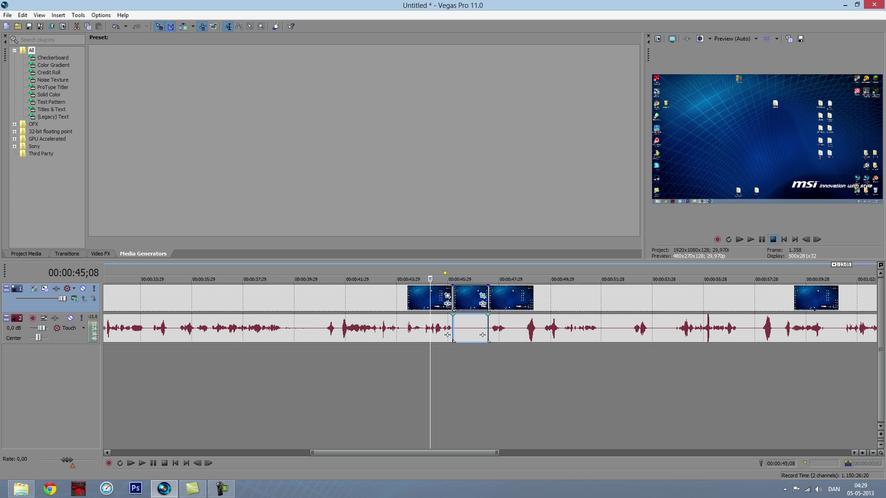
click(739, 239)
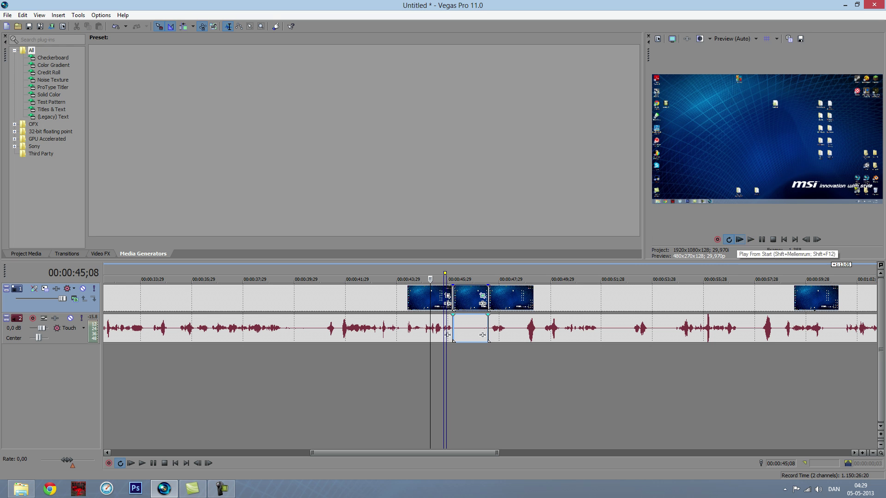
click(750, 239)
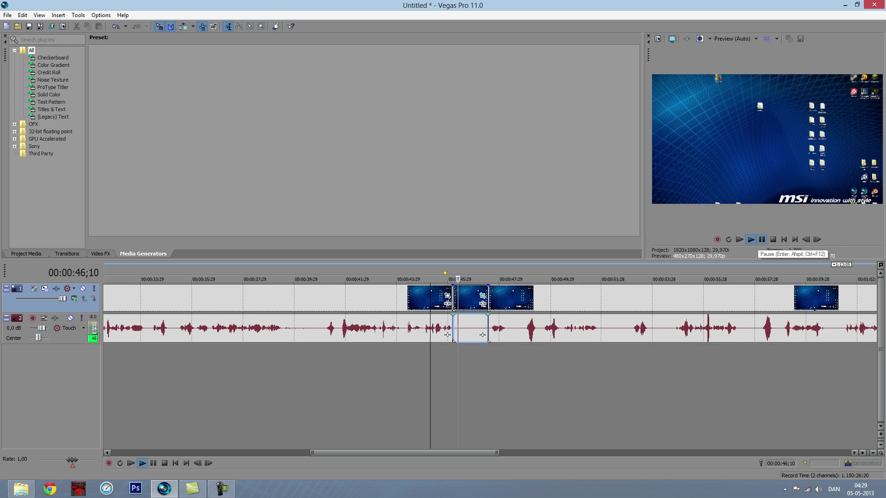
click(761, 240)
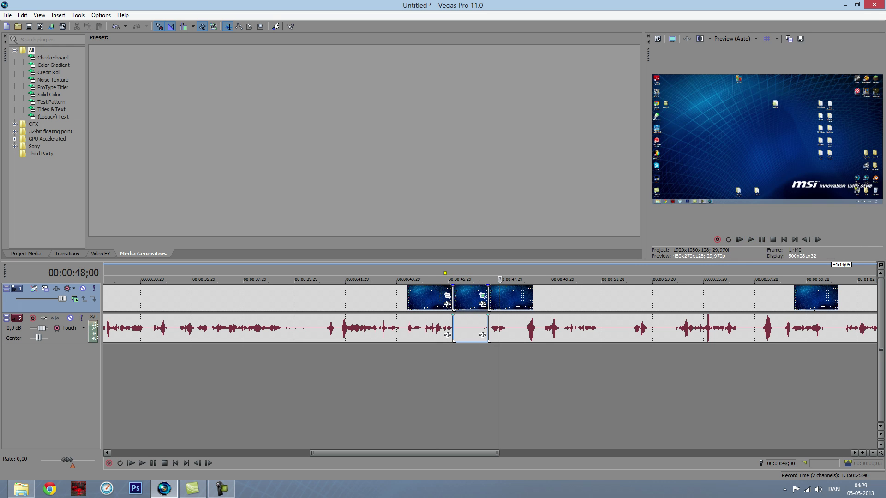
Split the video and audio events after the middle clip at 00:00:51;22, where the speech pauses
click(595, 297)
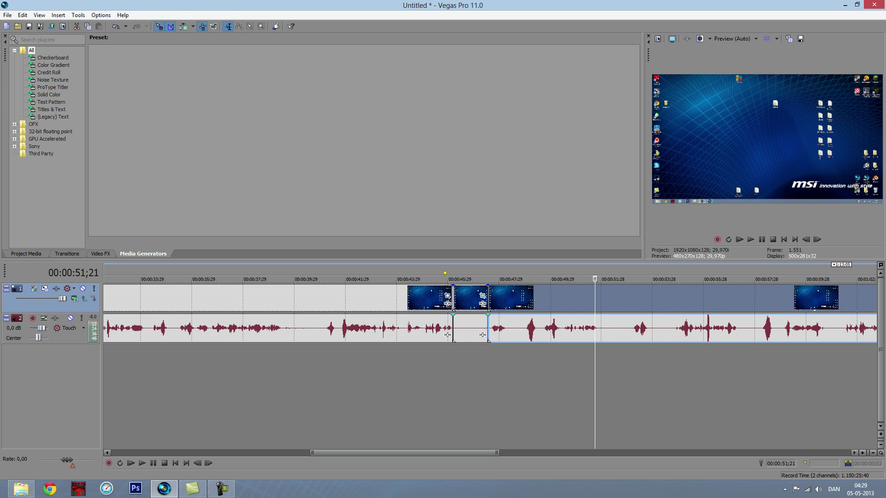
click(598, 298)
click(594, 298)
click(595, 297)
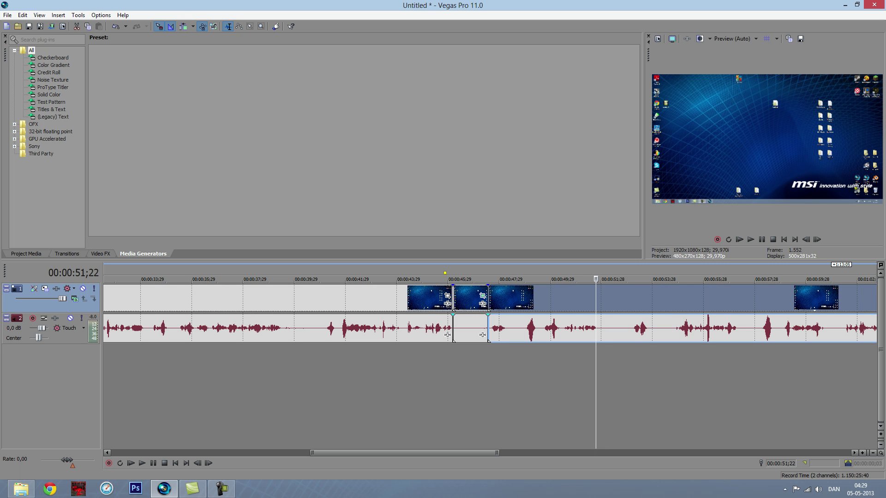
key(s)
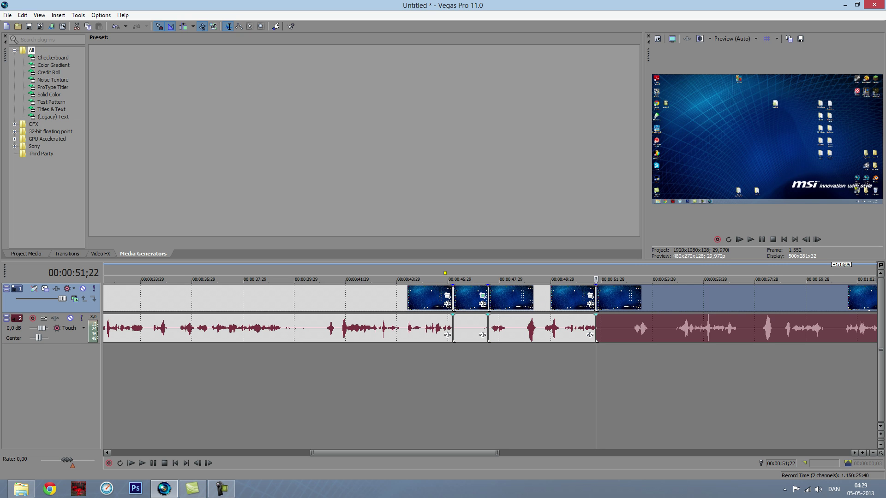
Open Pan/Crop for the clip ending at 00:00:51;22 and dock its window above the timeline
click(591, 303)
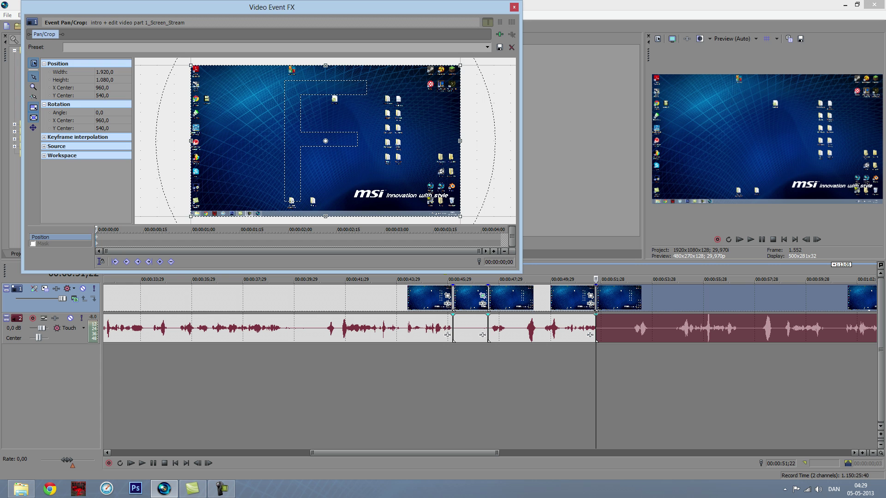
click(513, 7)
click(591, 303)
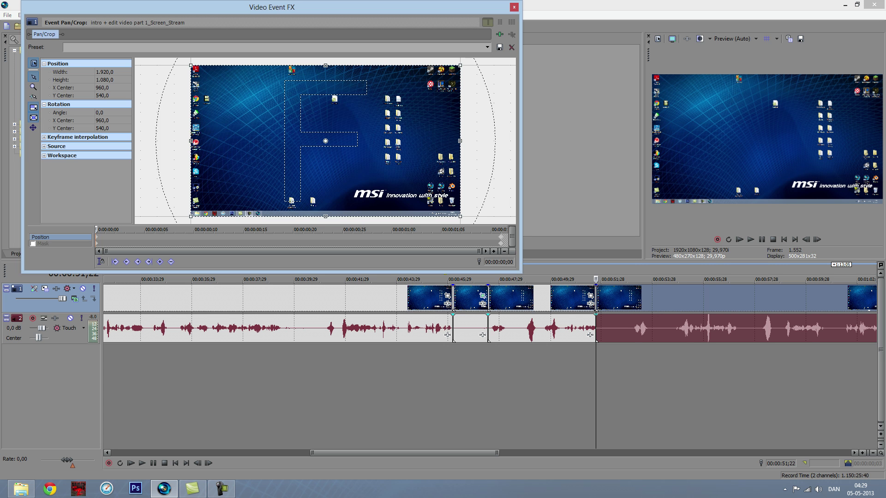
drag(272, 7, 360, 69)
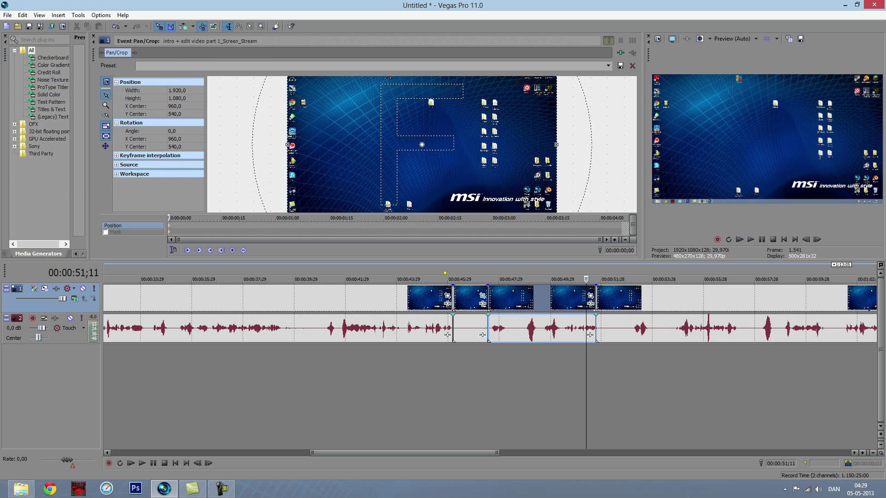
Shrink the clip's Pan/Crop frame to about 263.8 by 148.4 around the Evolve, Play League of Legends and Amnesia icons
scroll(421, 144, up, 1)
scroll(422, 144, down, 5)
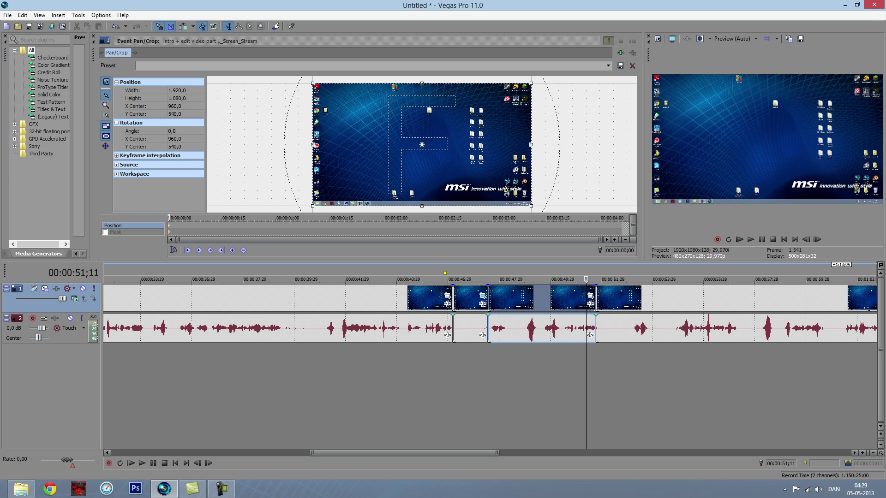
drag(313, 83, 514, 100)
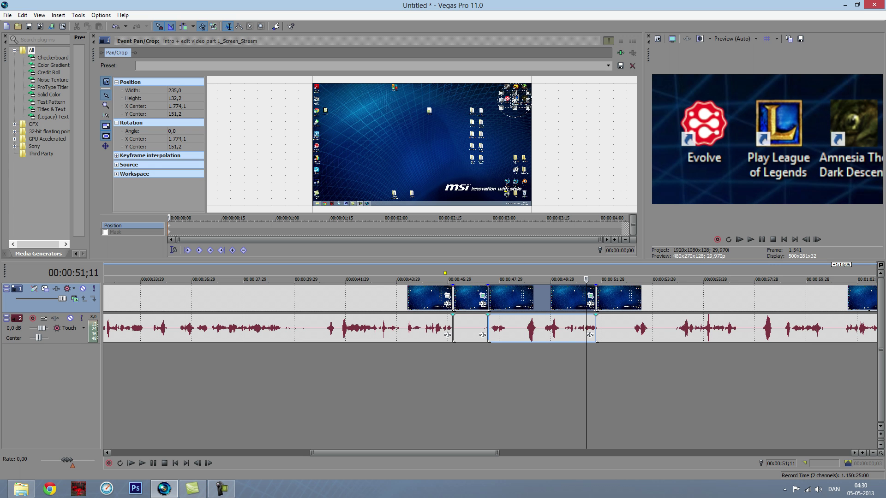
click(177, 90)
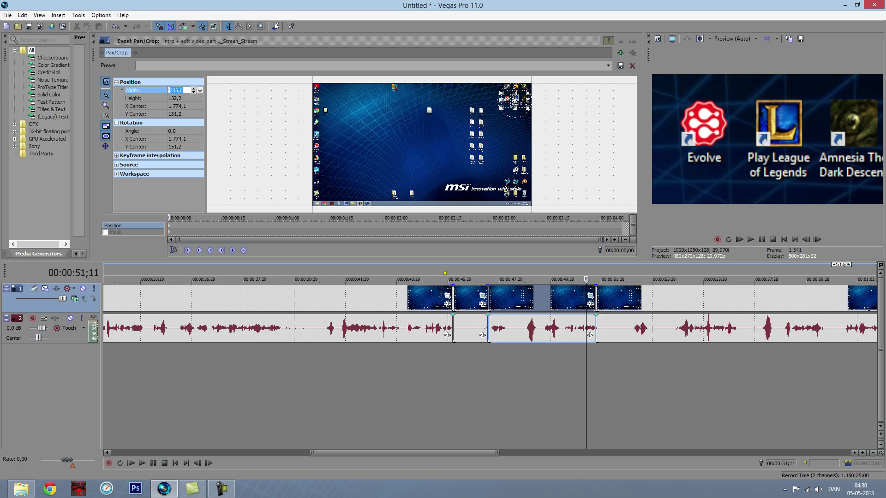
drag(501, 93, 516, 99)
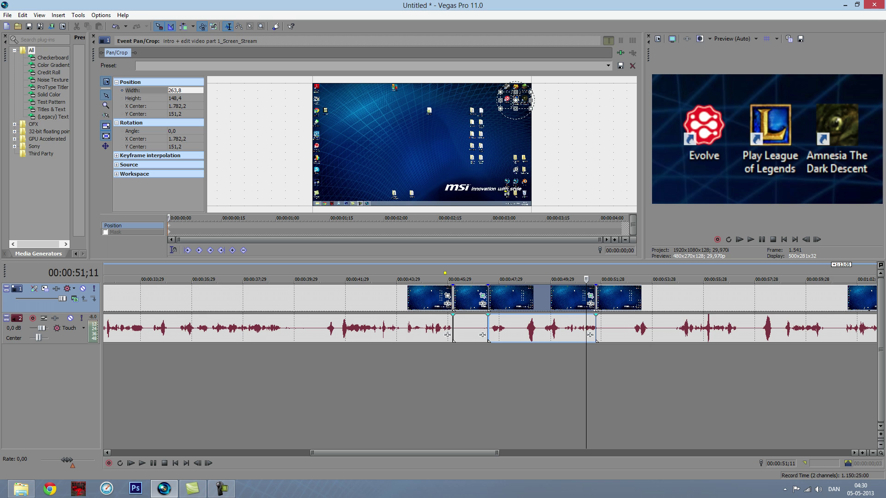
Copy the clip's starting Position and Mask keyframes and paste them at its end, 00:00:04;06
right_click(168, 228)
click(190, 245)
right_click(620, 226)
click(641, 253)
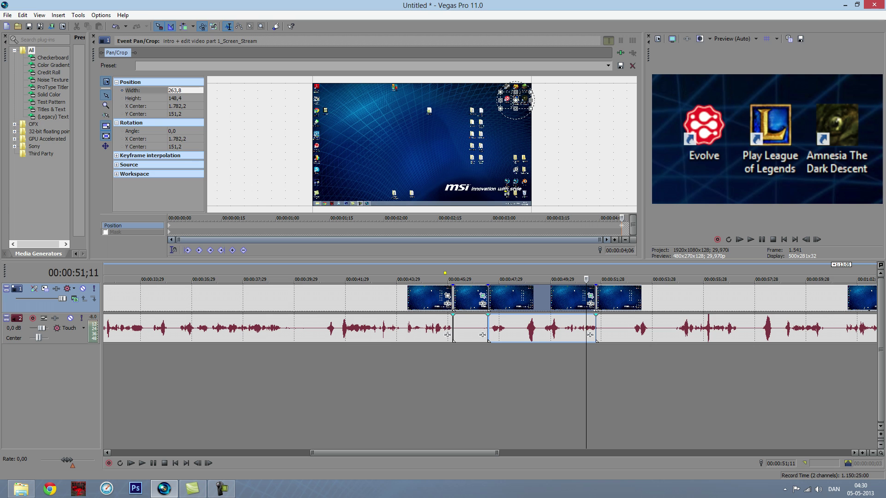
right_click(169, 232)
click(191, 250)
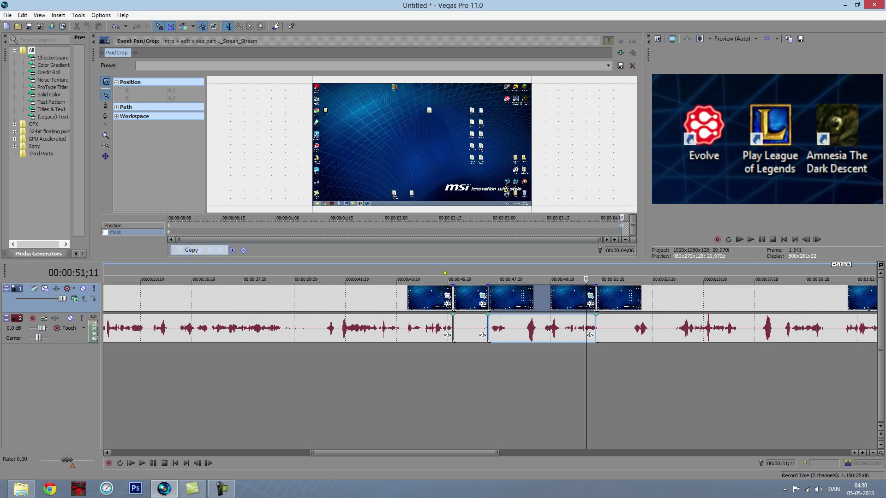
right_click(621, 232)
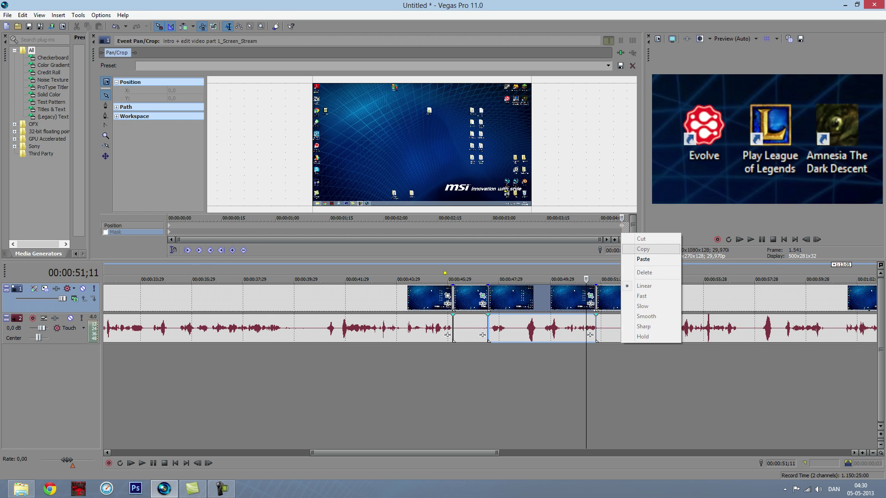
click(645, 259)
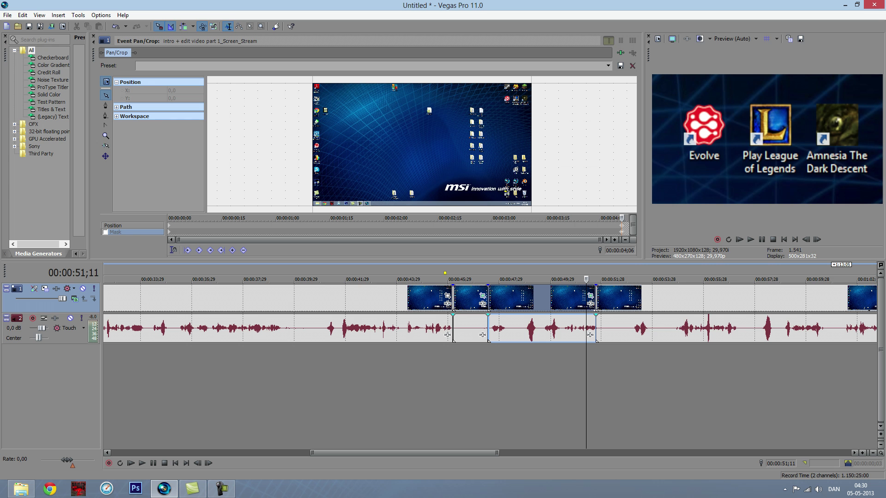
Play the timeline from 00:00:45;00 and again from 00:00:46;26 to check that the zoom carries into the following clip
key(space)
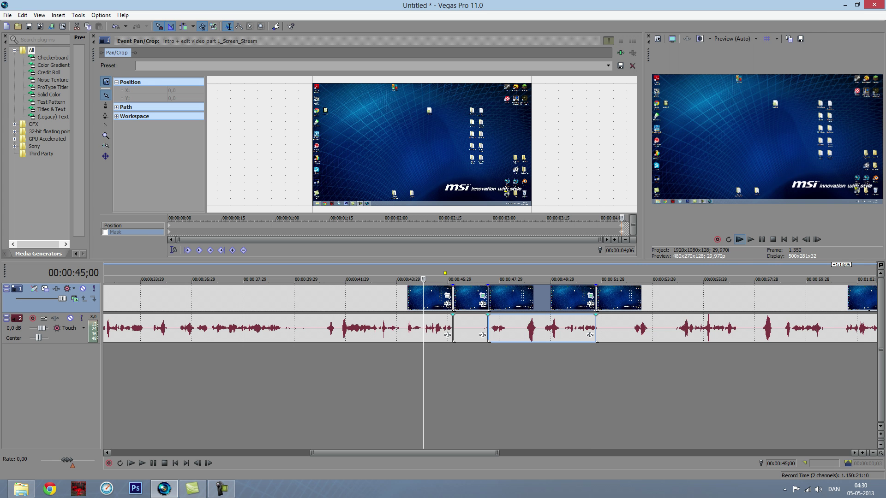
key(space)
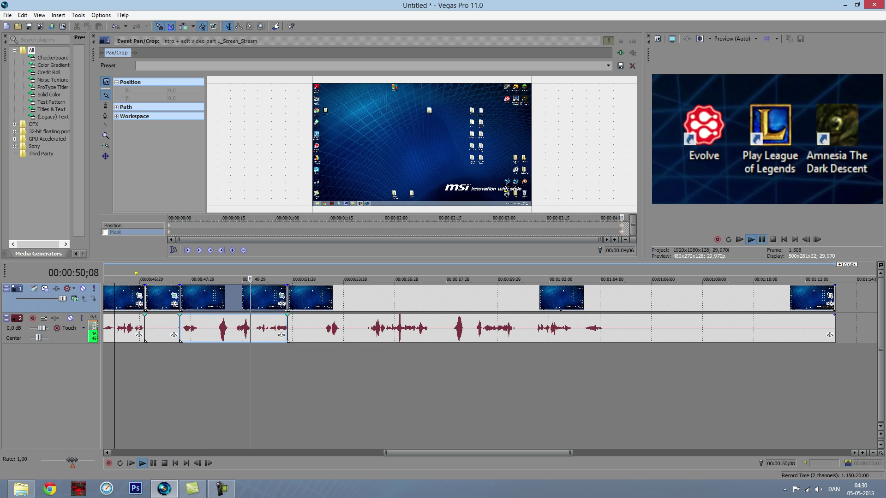
key(Return)
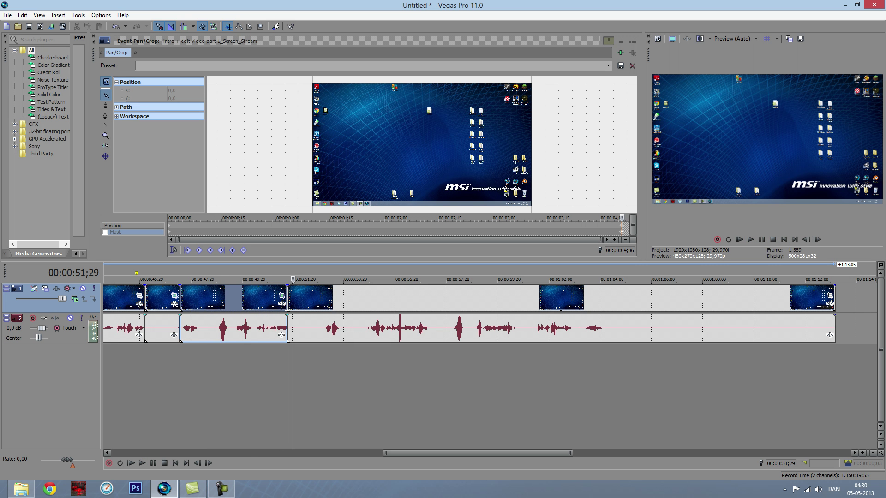
click(286, 327)
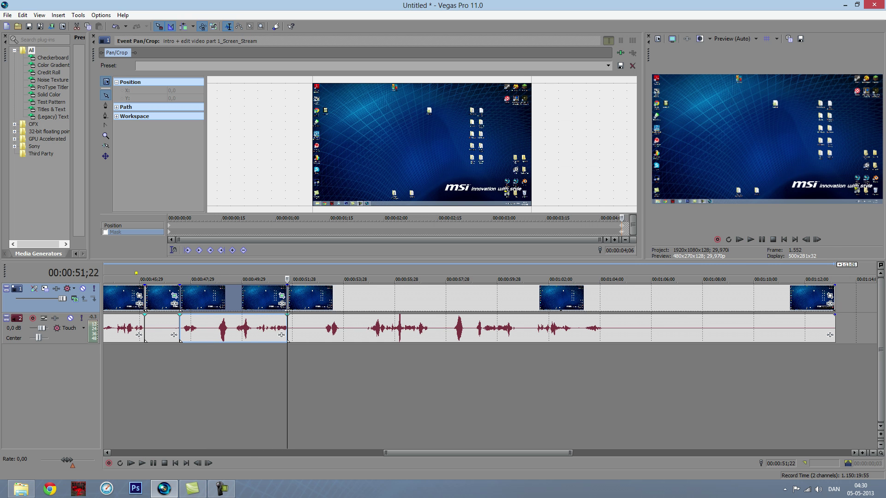
click(197, 327)
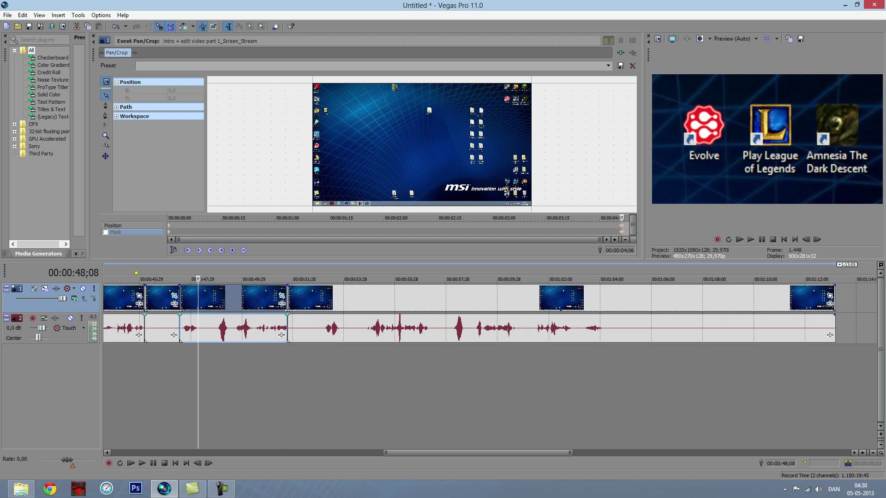
click(163, 279)
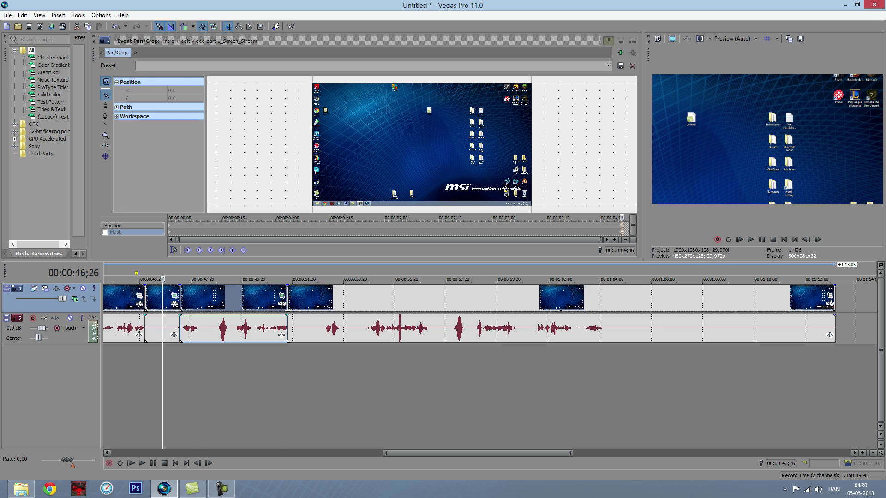
click(750, 239)
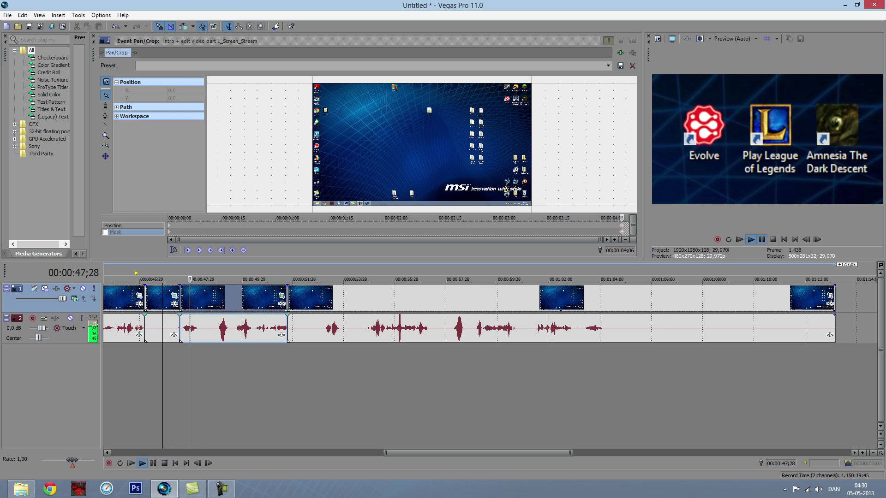
click(773, 240)
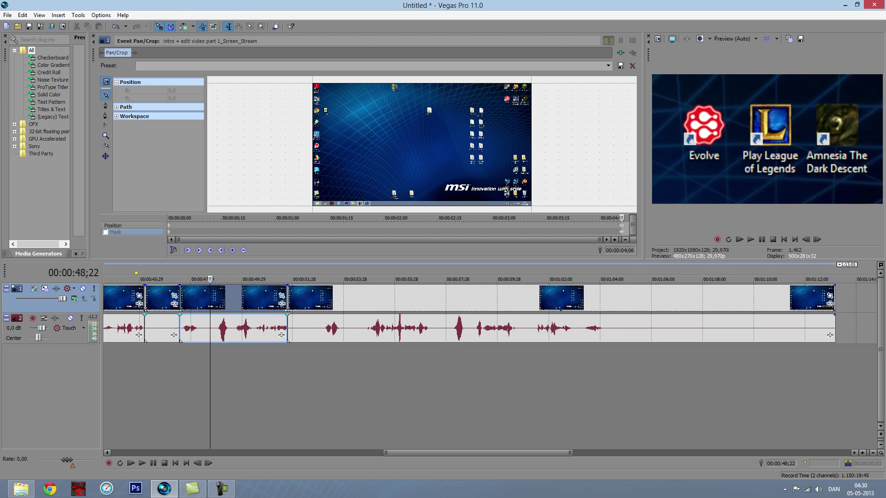
Close the Pan/Crop window and split the video and audio events at 00:00:53;06, just before the speech resumes
click(93, 36)
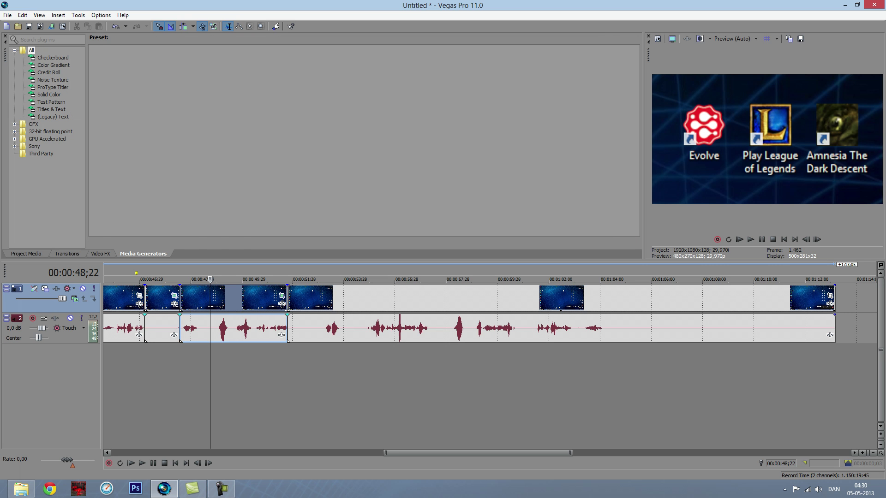
click(281, 296)
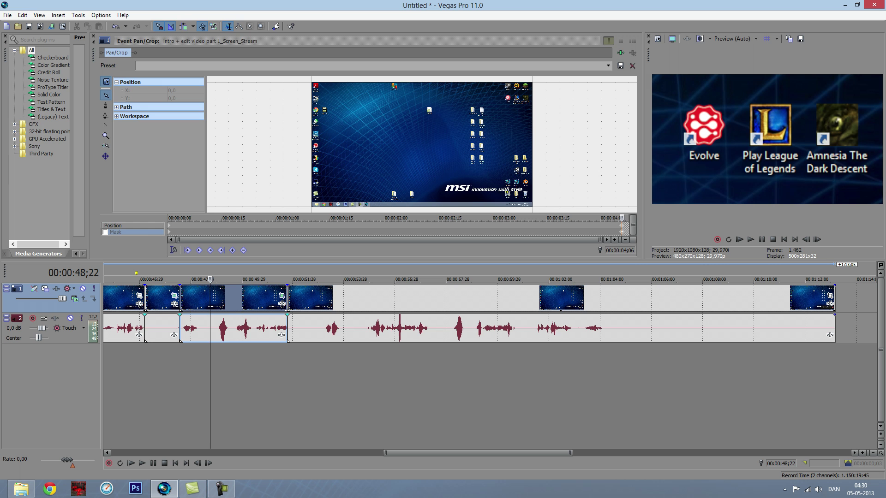
click(93, 36)
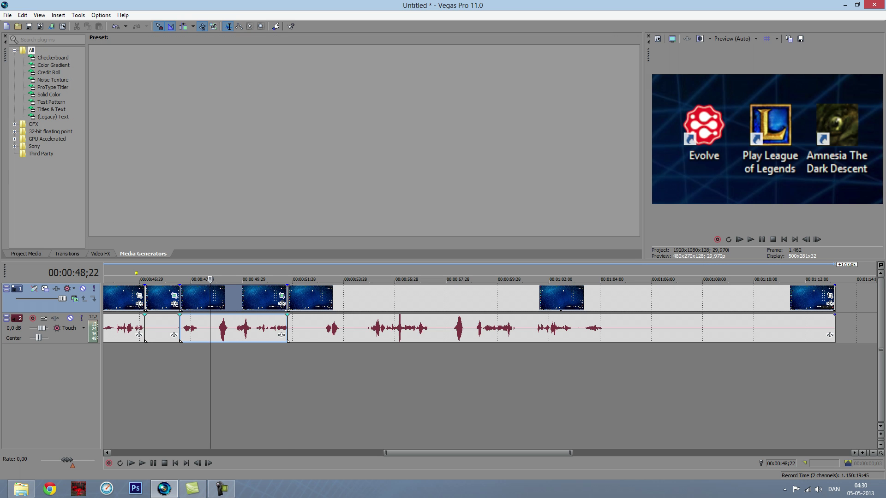
click(286, 305)
key(space)
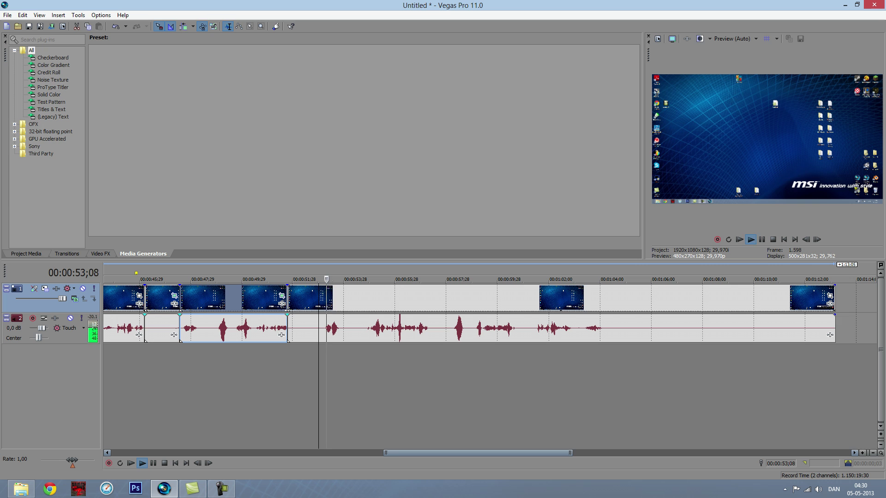
key(space)
key(space)
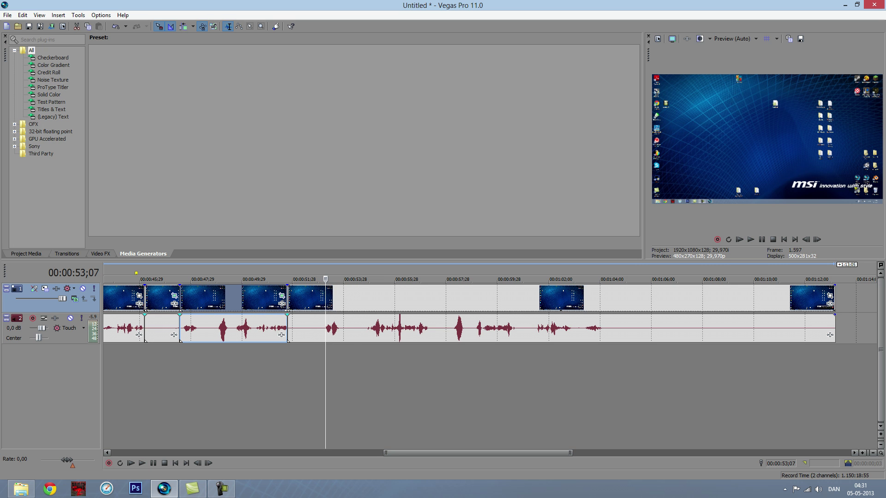
click(324, 298)
key(s)
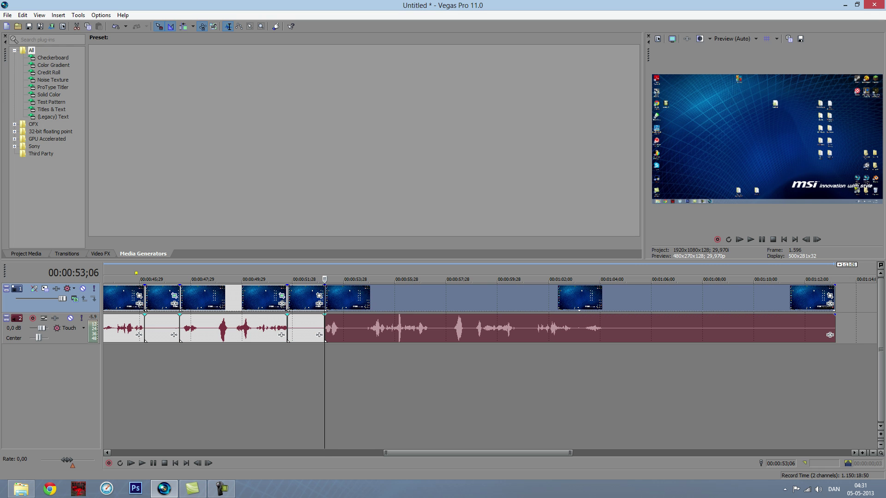
View the new short clip's Pan/Crop, then return to the preceding zoomed clip and copy its ending Position keyframe
click(319, 296)
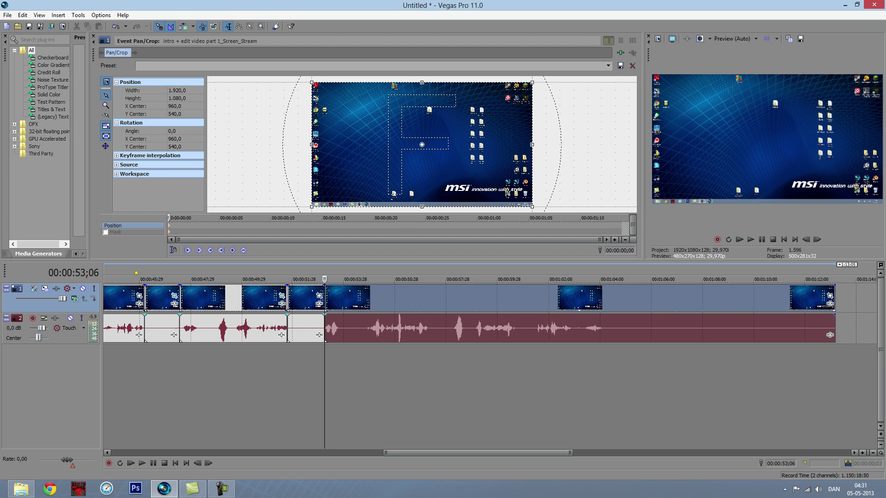
click(289, 327)
click(282, 304)
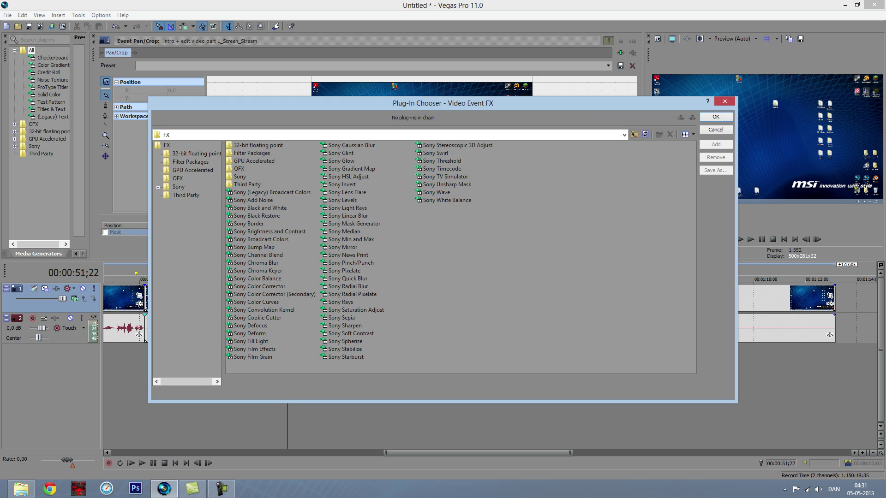
key(Escape)
click(277, 300)
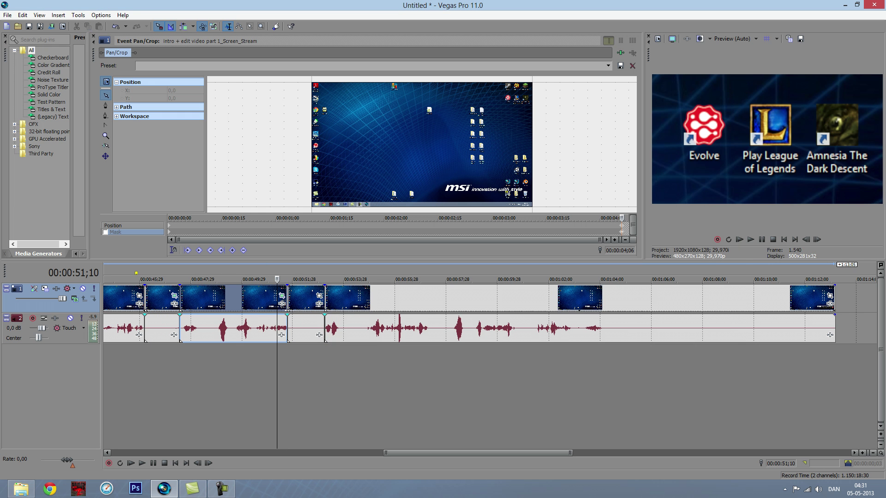
click(621, 226)
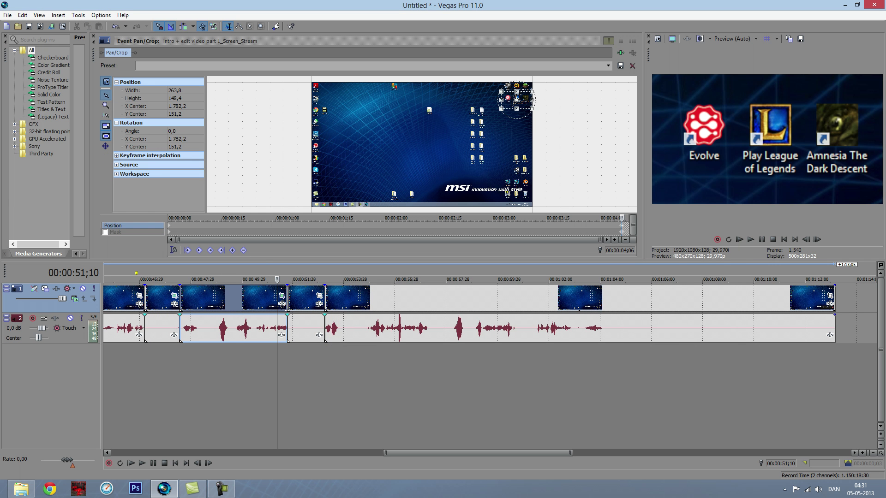
right_click(620, 227)
click(641, 244)
Open Pan/Crop for the short clip ending at 00:00:53;06 and copy its starting Position keyframe
click(323, 300)
click(319, 296)
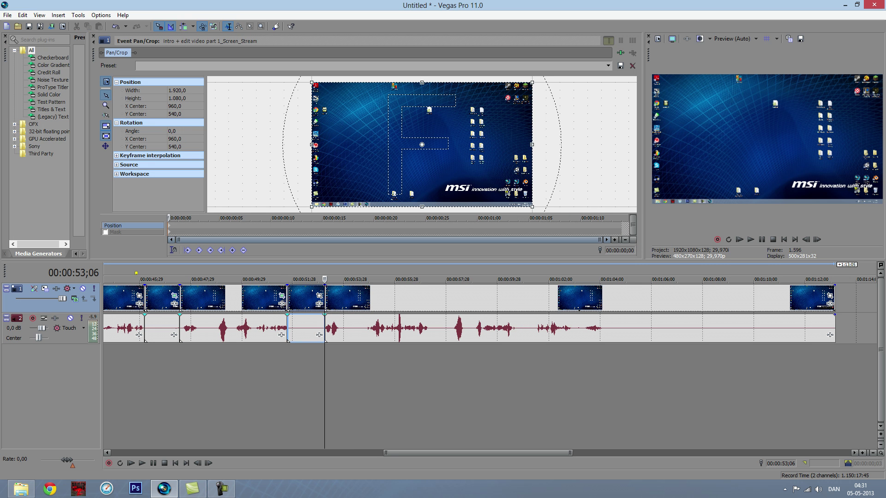
right_click(169, 225)
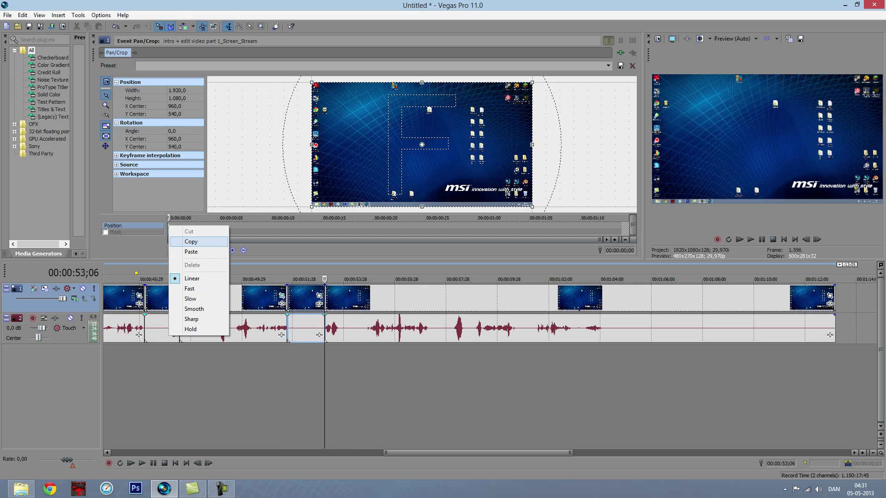
click(189, 241)
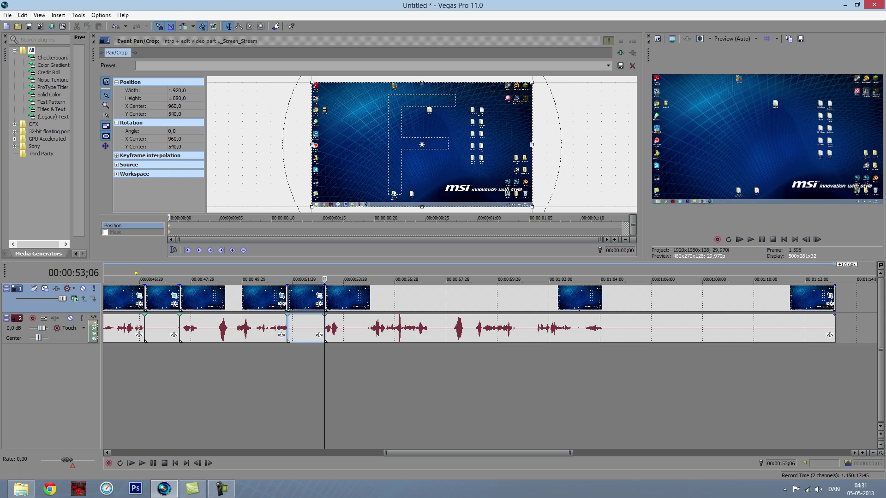
Open Pan/Crop for the zoomed clip preceding the short clip and copy its ending Position keyframe at 00:00:04;06
click(281, 296)
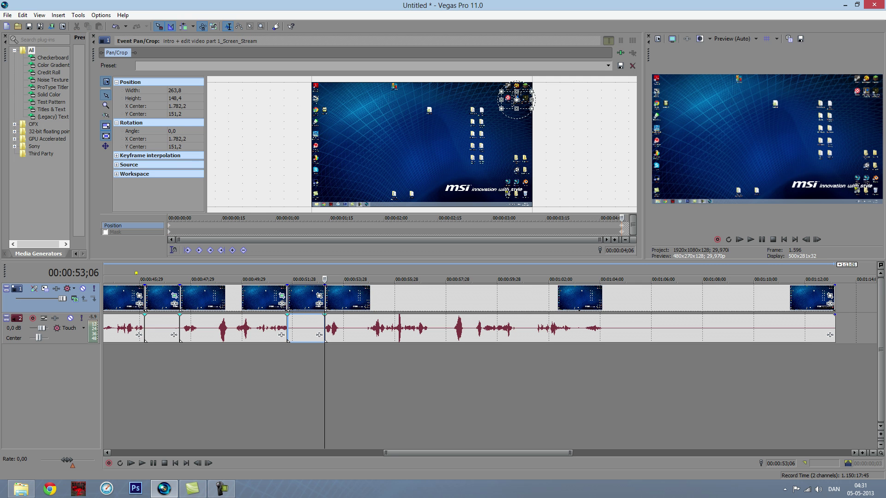
right_click(169, 226)
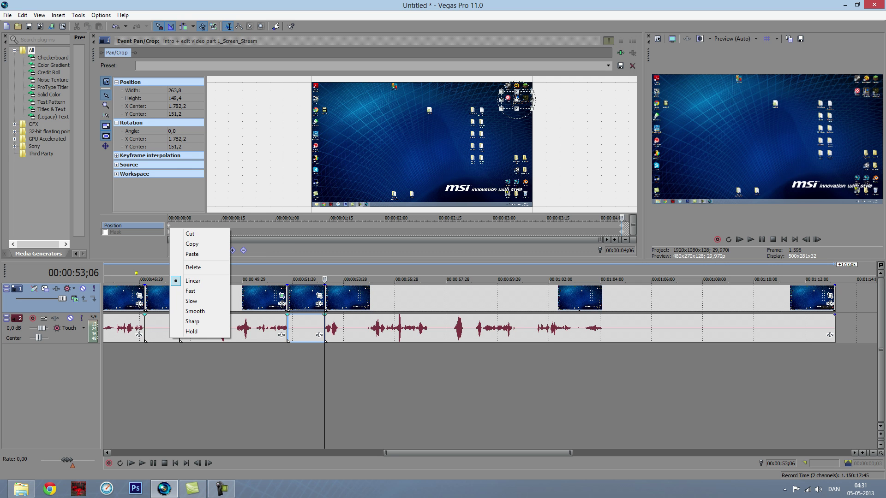
key(Escape)
right_click(622, 226)
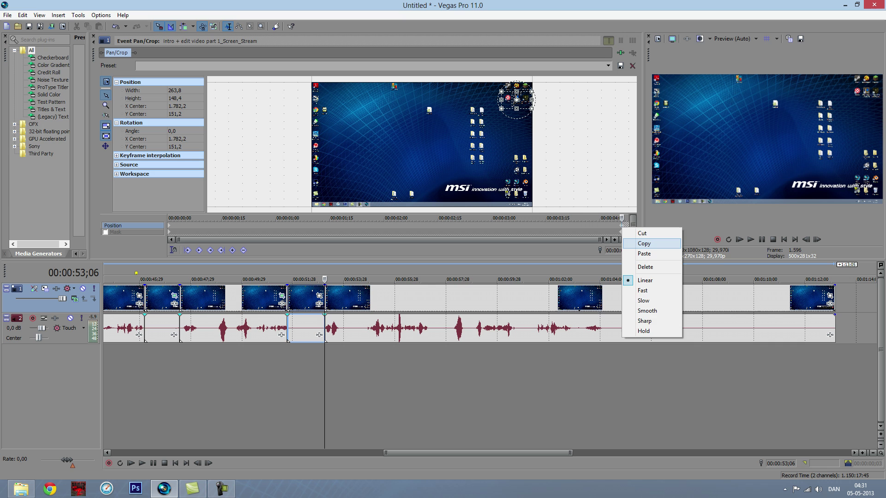
click(643, 243)
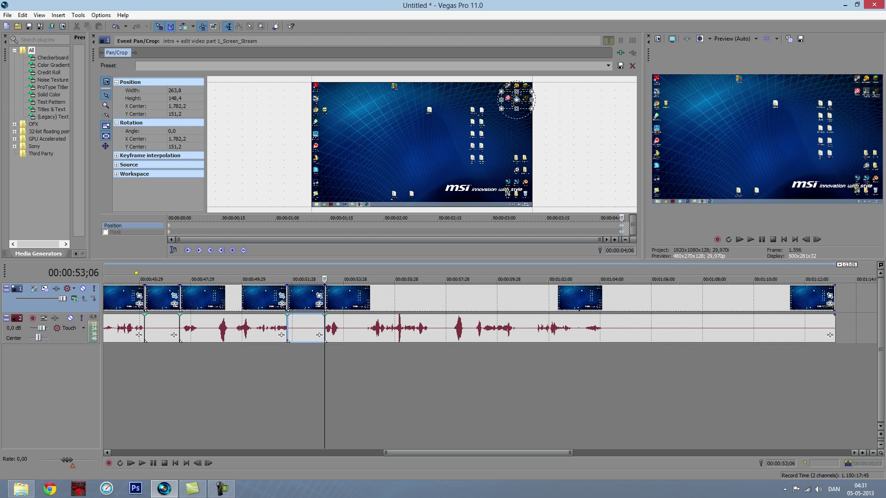
Open Pan/Crop for the short clip ending at 00:00:53;06 and paste the copied keyframe over its starting Position keyframe
click(319, 295)
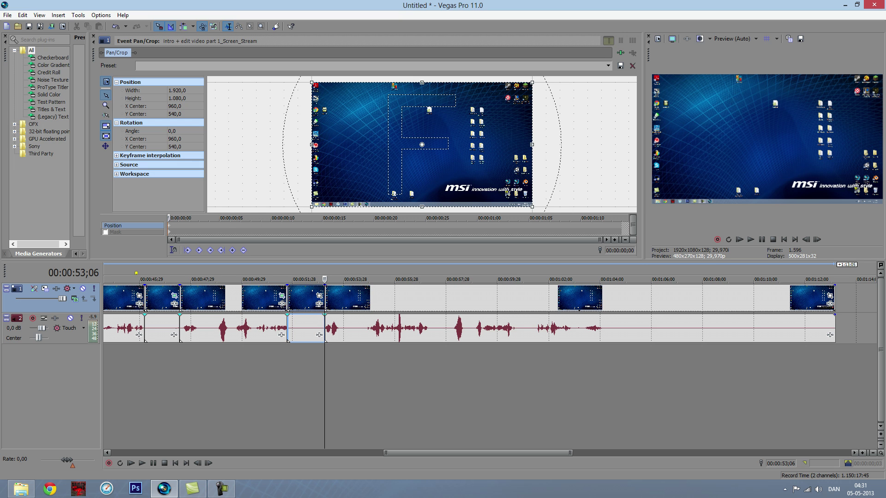
right_click(169, 226)
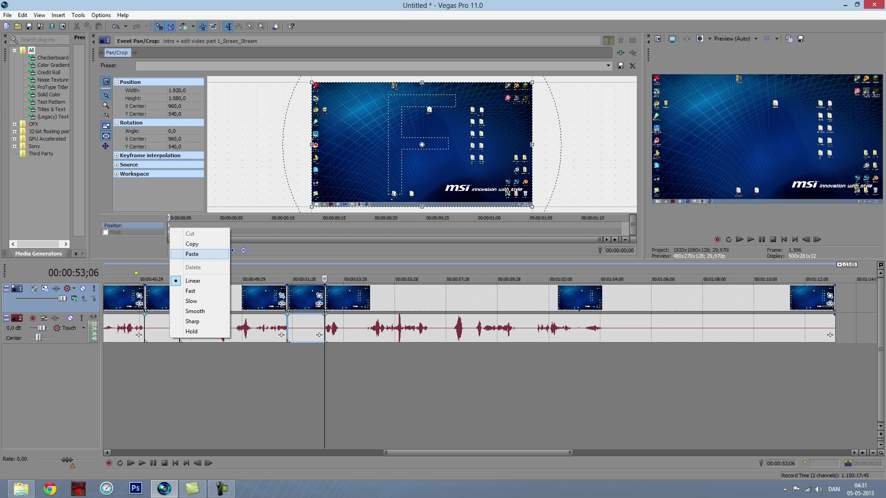
click(191, 254)
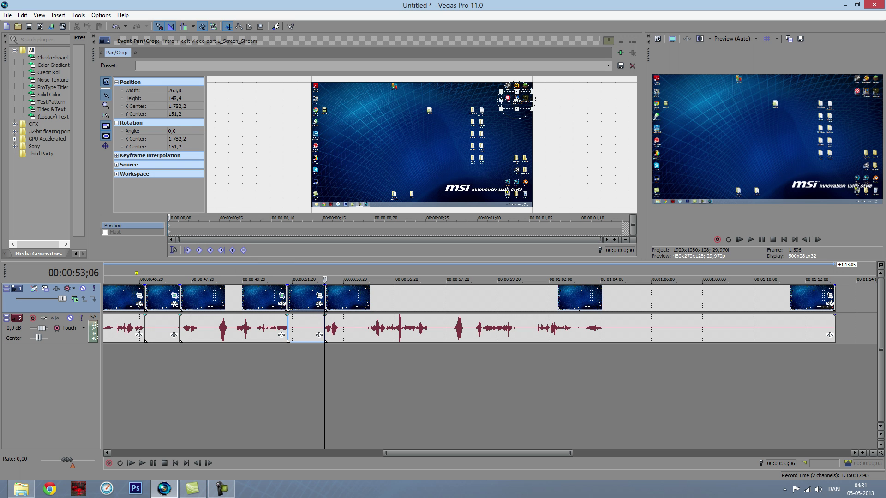
Step frame by frame across the cut at 00:00:53;06 to examine where the zoomed view ends in the preview
click(329, 298)
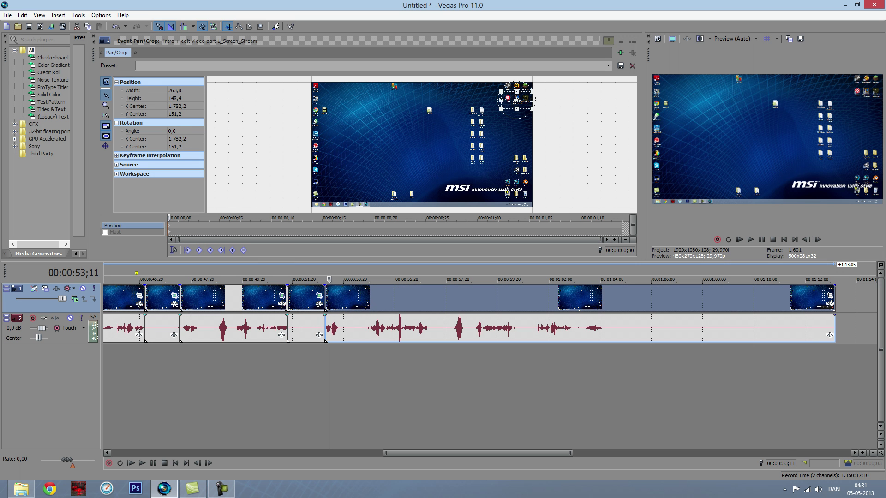
key(Left)
key(Left)
key(Left)
key(Left)
key(Left)
key(Left)
key(Left)
key(Left)
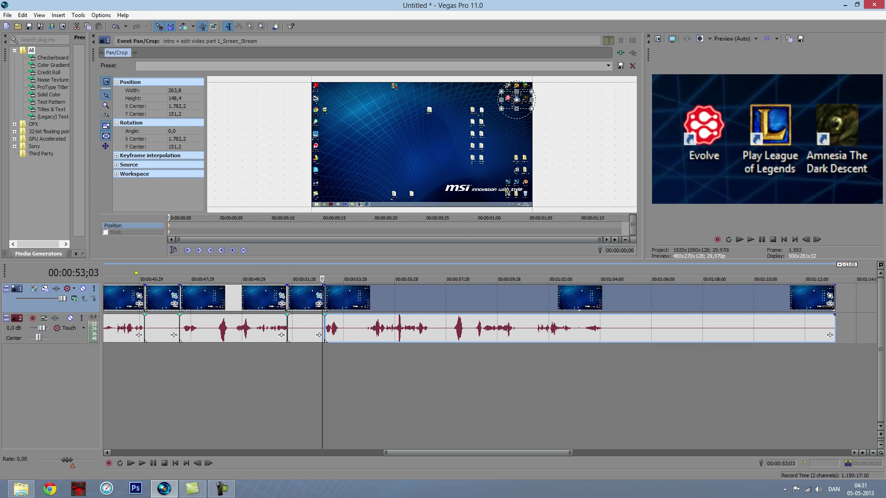
key(Right)
key(Right)
key(Right)
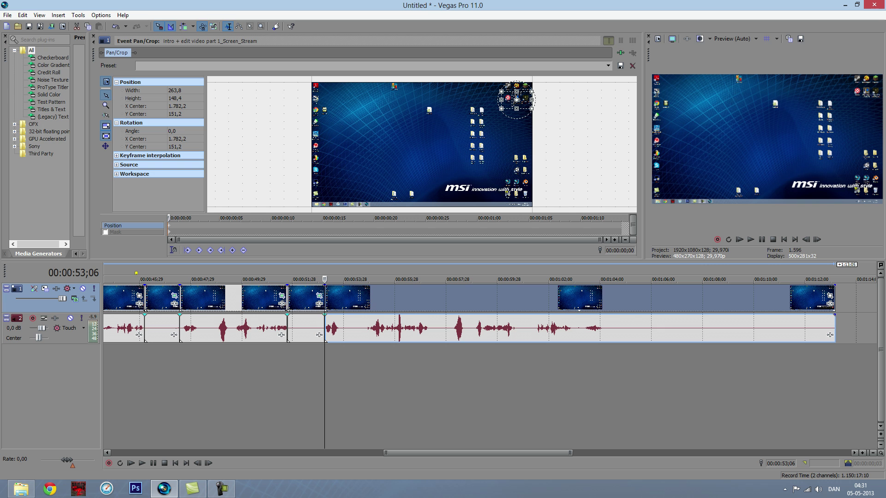
key(Right)
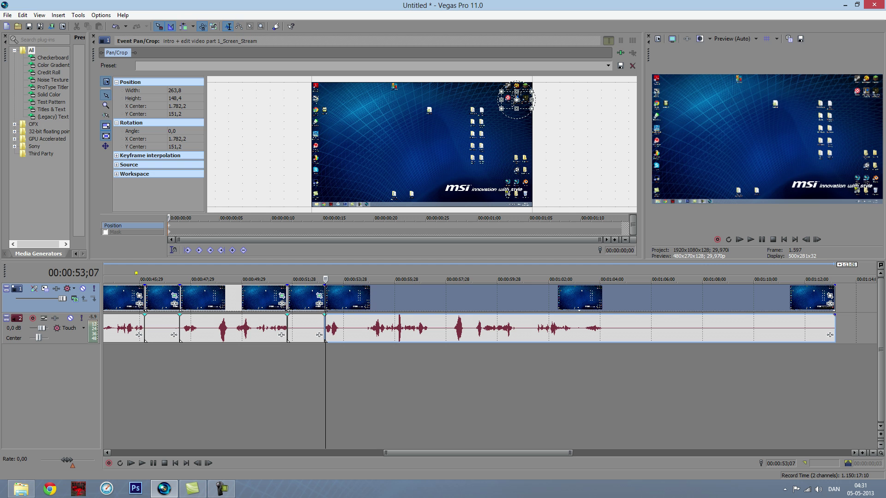
Compare the preview of the zoomed clip at 00:00:50;21, the short clip at 00:00:51;28 and the following clip at 00:00:54;17
click(301, 298)
click(261, 298)
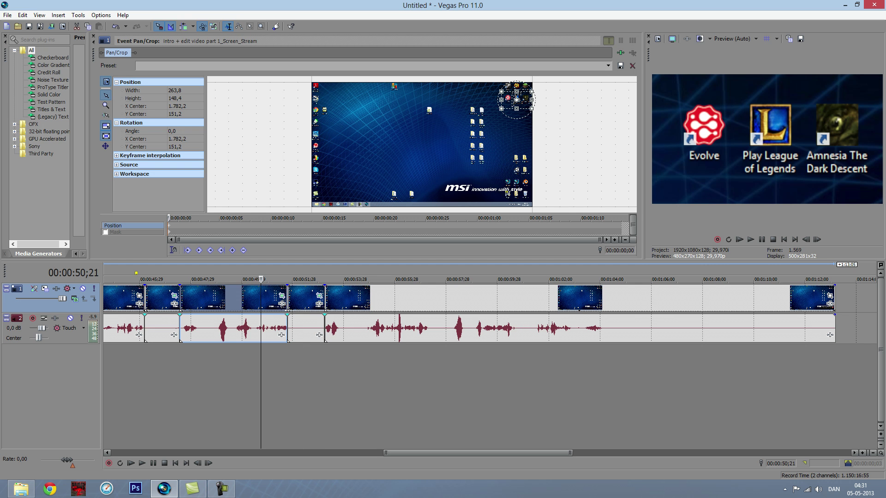
click(292, 297)
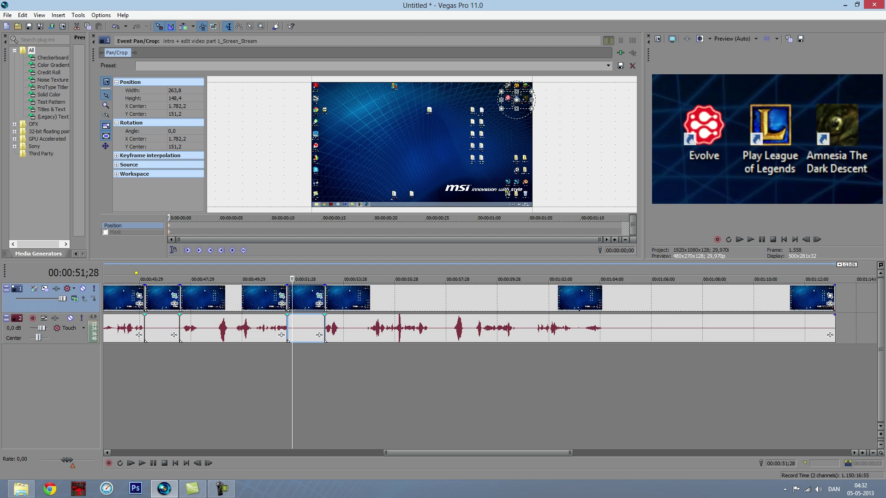
click(359, 329)
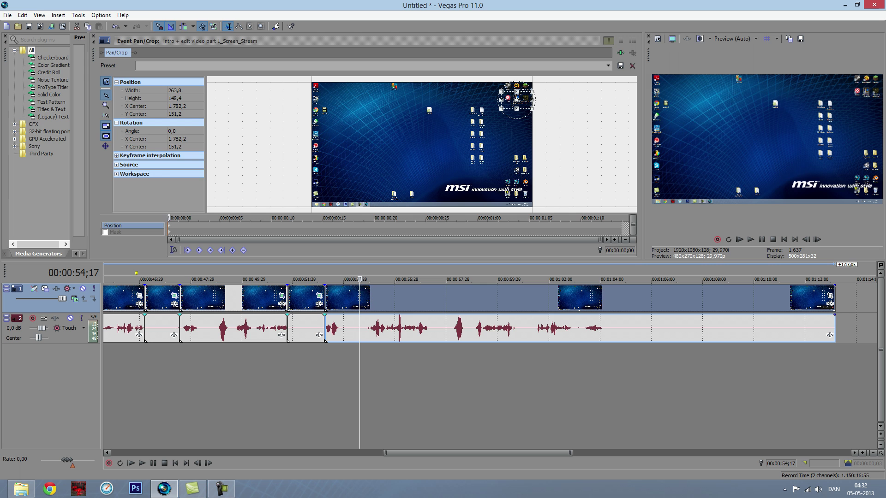
Close the Pan/Crop window and play the timeline from 00:00:51;05 past the short clip to check the zoom hold
click(93, 36)
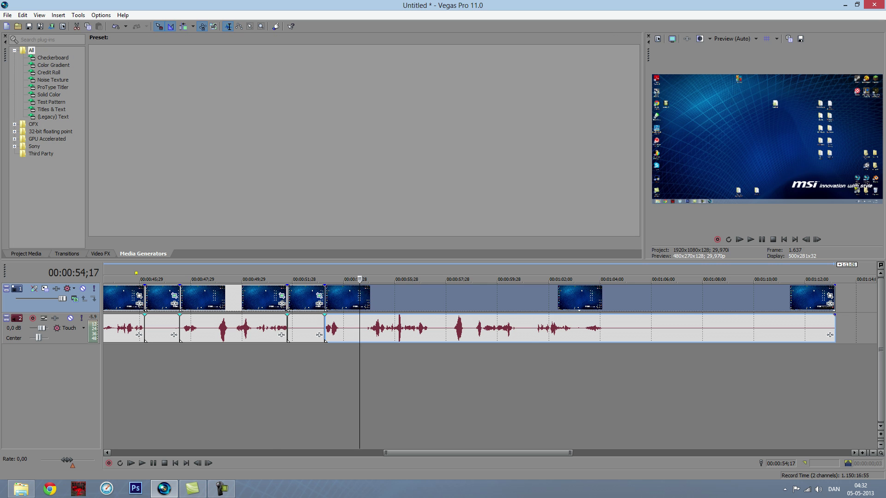
click(272, 279)
key(space)
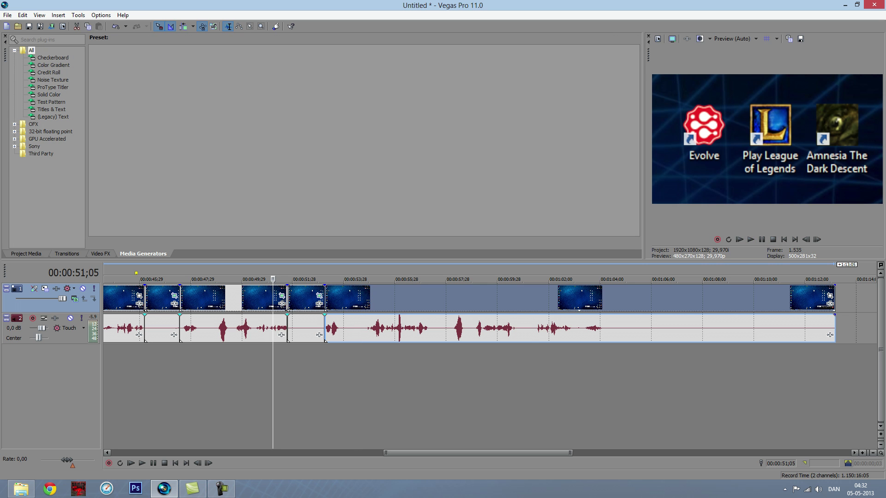
key(space)
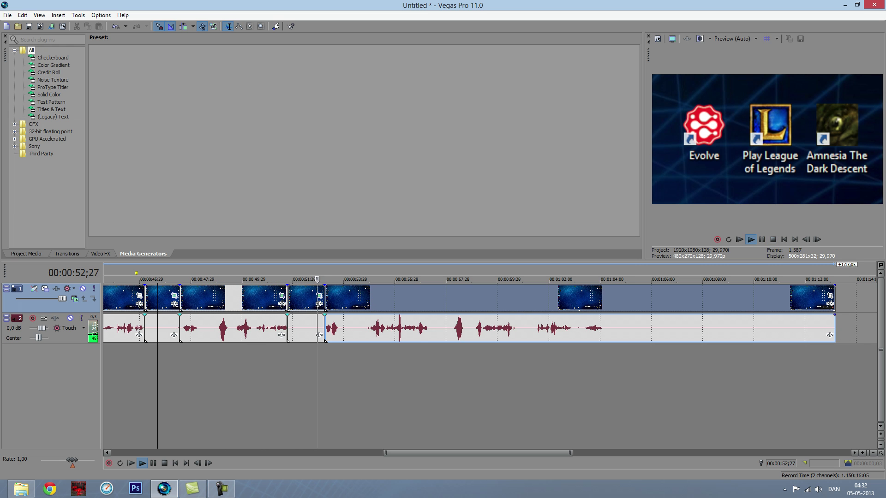
key(Return)
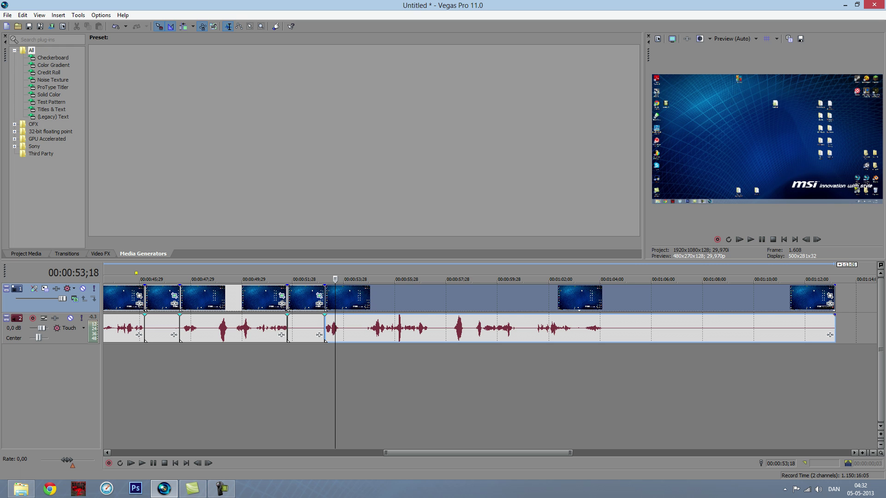
Open Pan/Crop for the short clip and restore the full 1920 × 1080 frame at its end, 00:00:01;14, to create the zoom-out
click(287, 369)
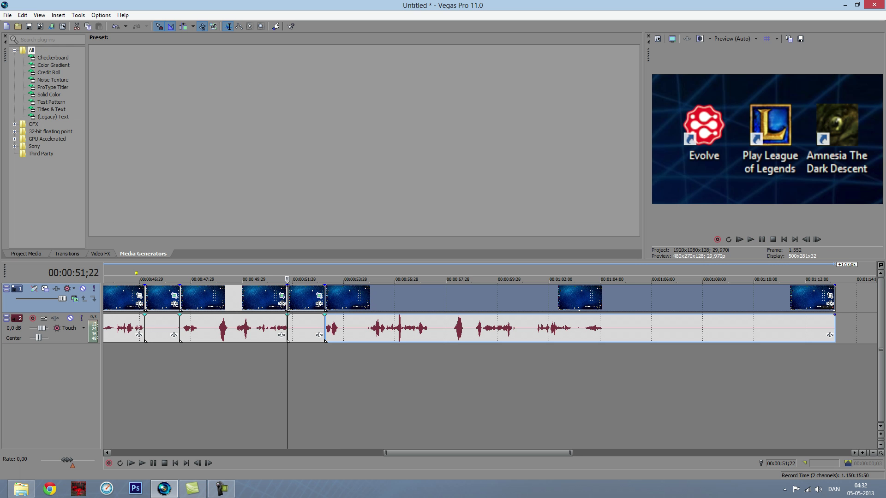
key(Right)
click(319, 296)
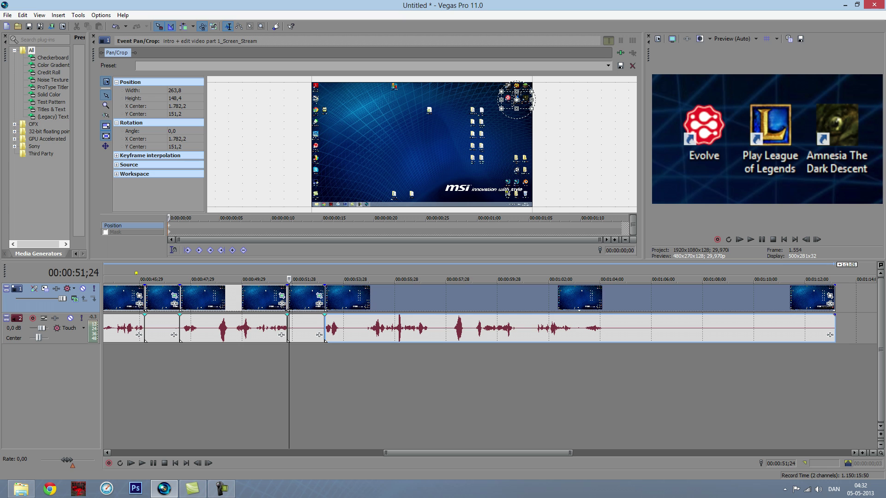
click(315, 328)
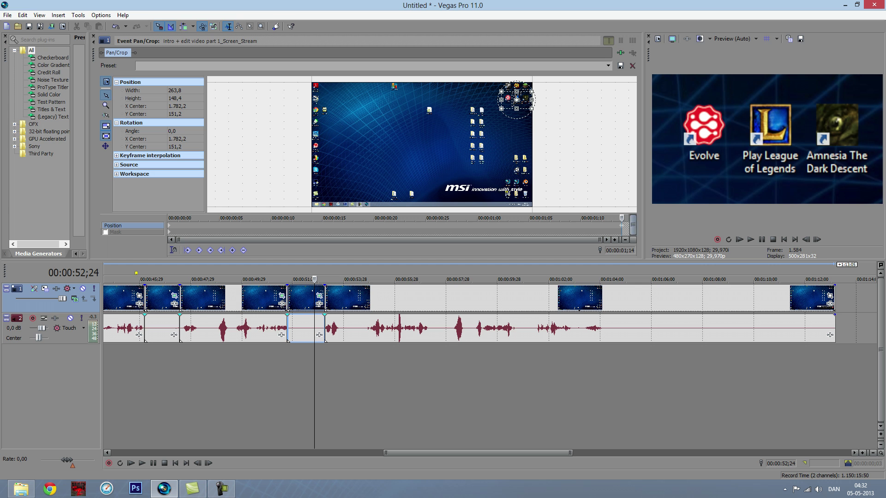
right_click(516, 106)
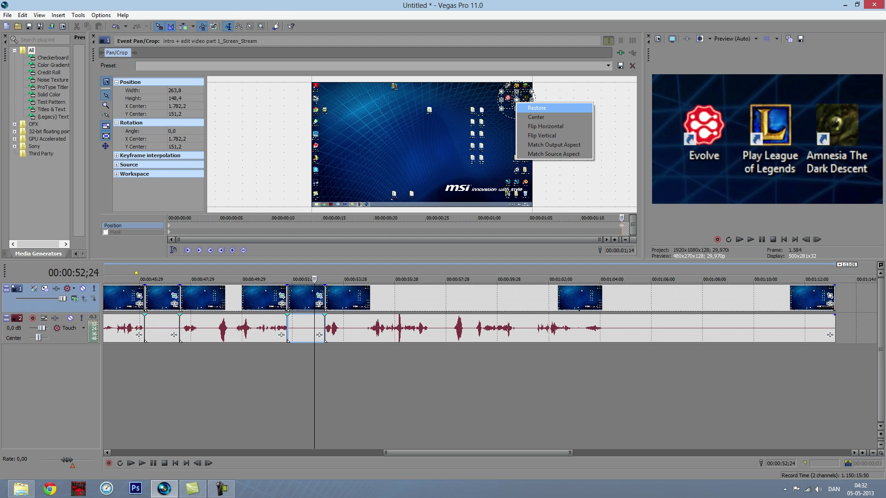
click(535, 116)
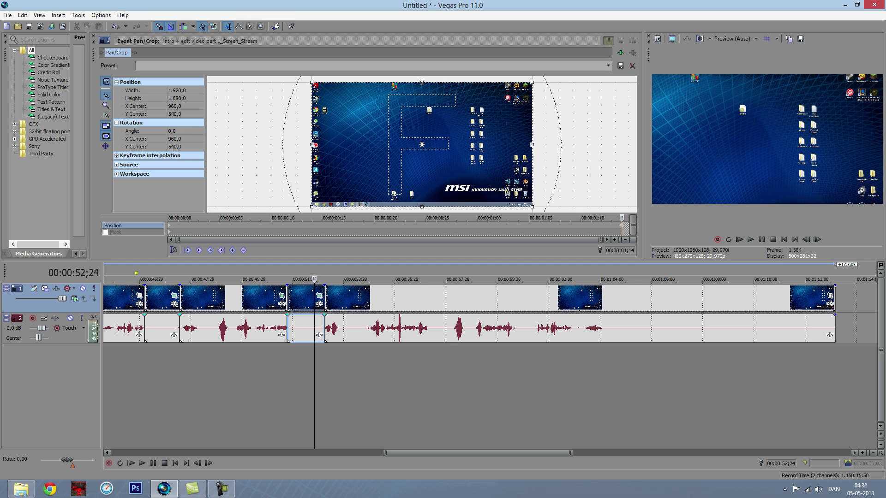
Play the timeline from 00:00:45;04 to about 00:01:04 to check the zoom in, the hold and the zoom out
click(117, 279)
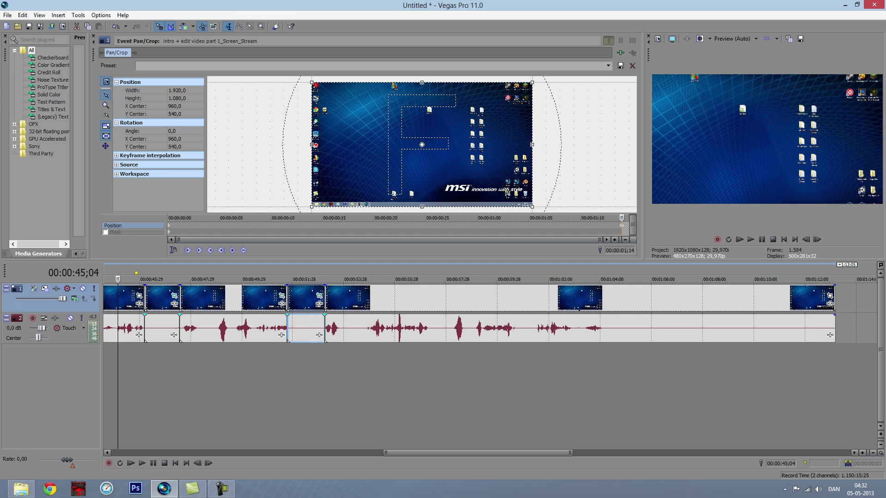
click(750, 240)
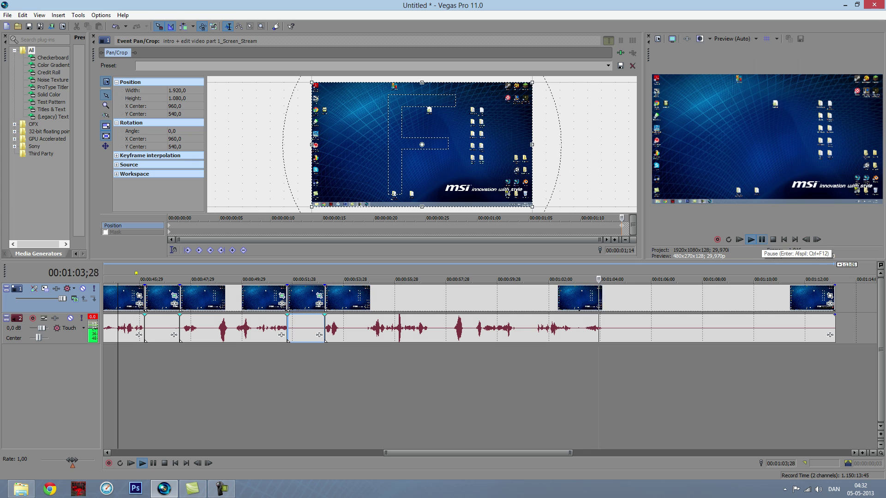
click(761, 239)
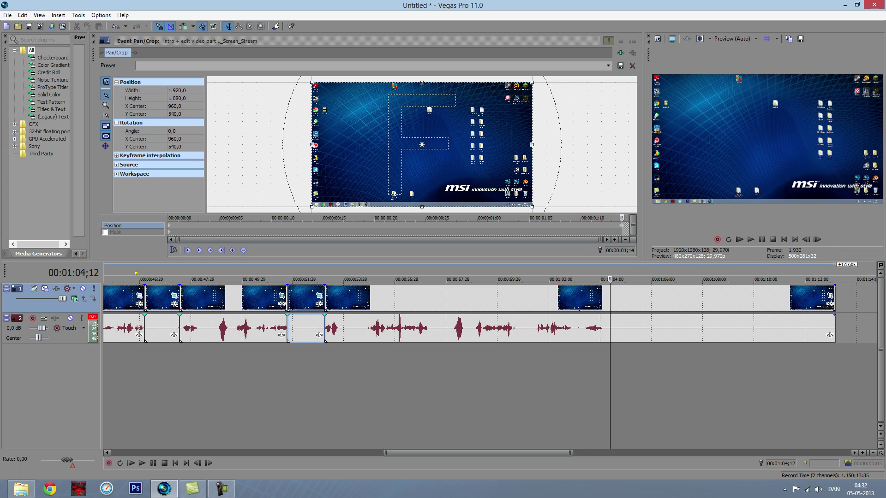